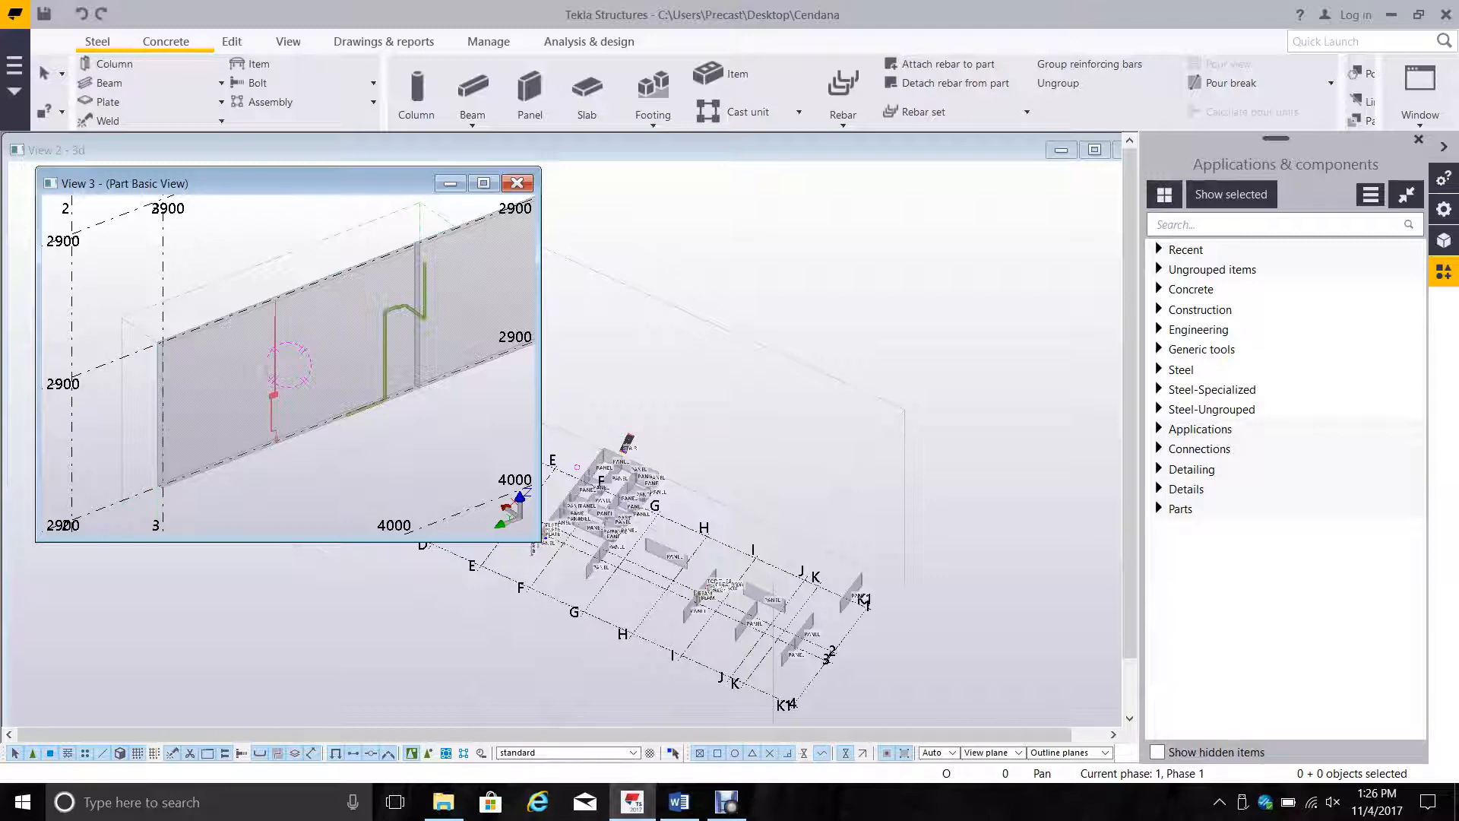
Step: Create a rectangular concrete slab 2500 mm wide and 4600 mm long from the intersection of gridlines H and 1, seen in plan
key(ctrl+Tab)
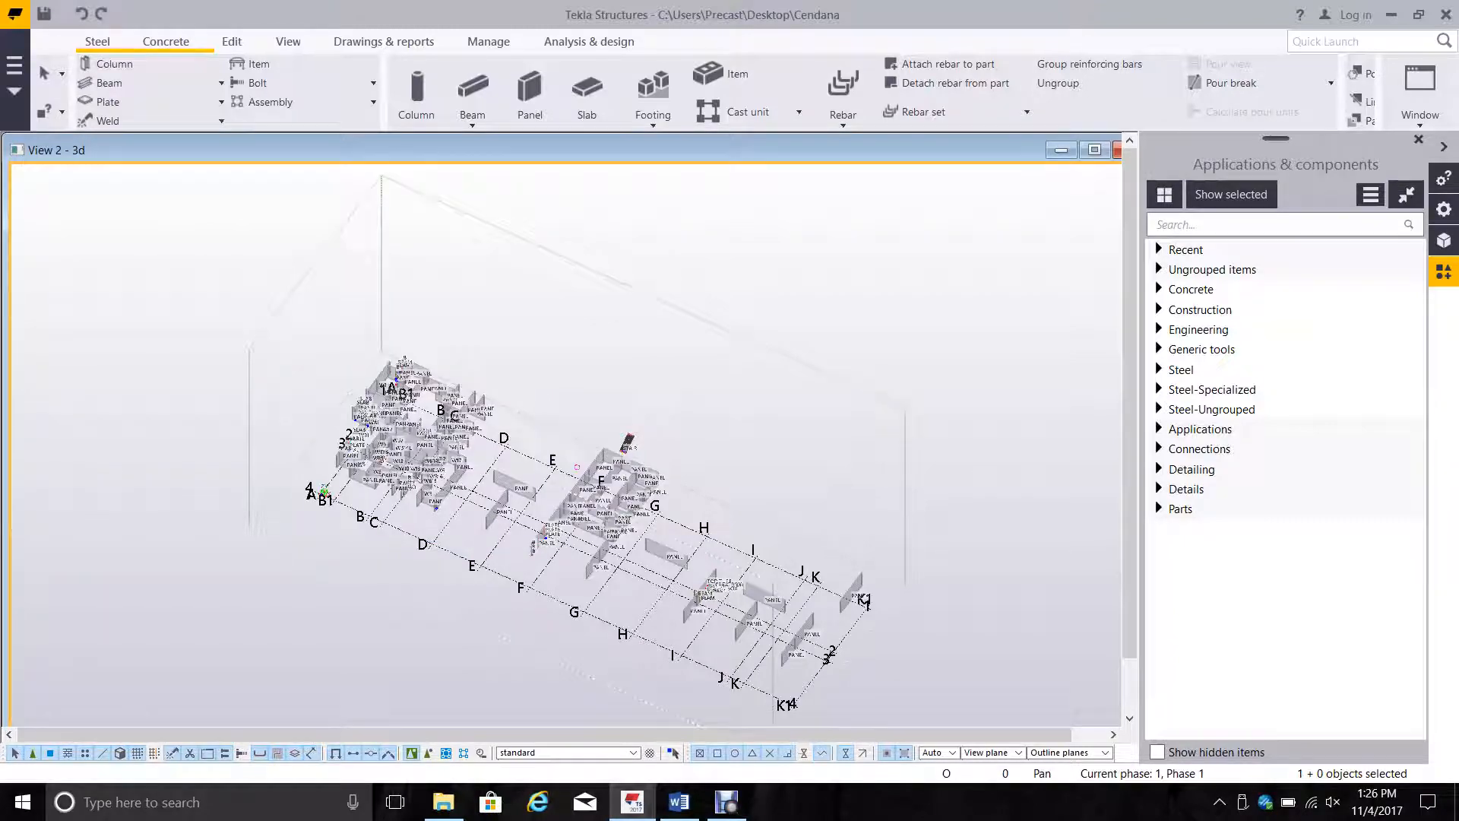
key(ctrl+p)
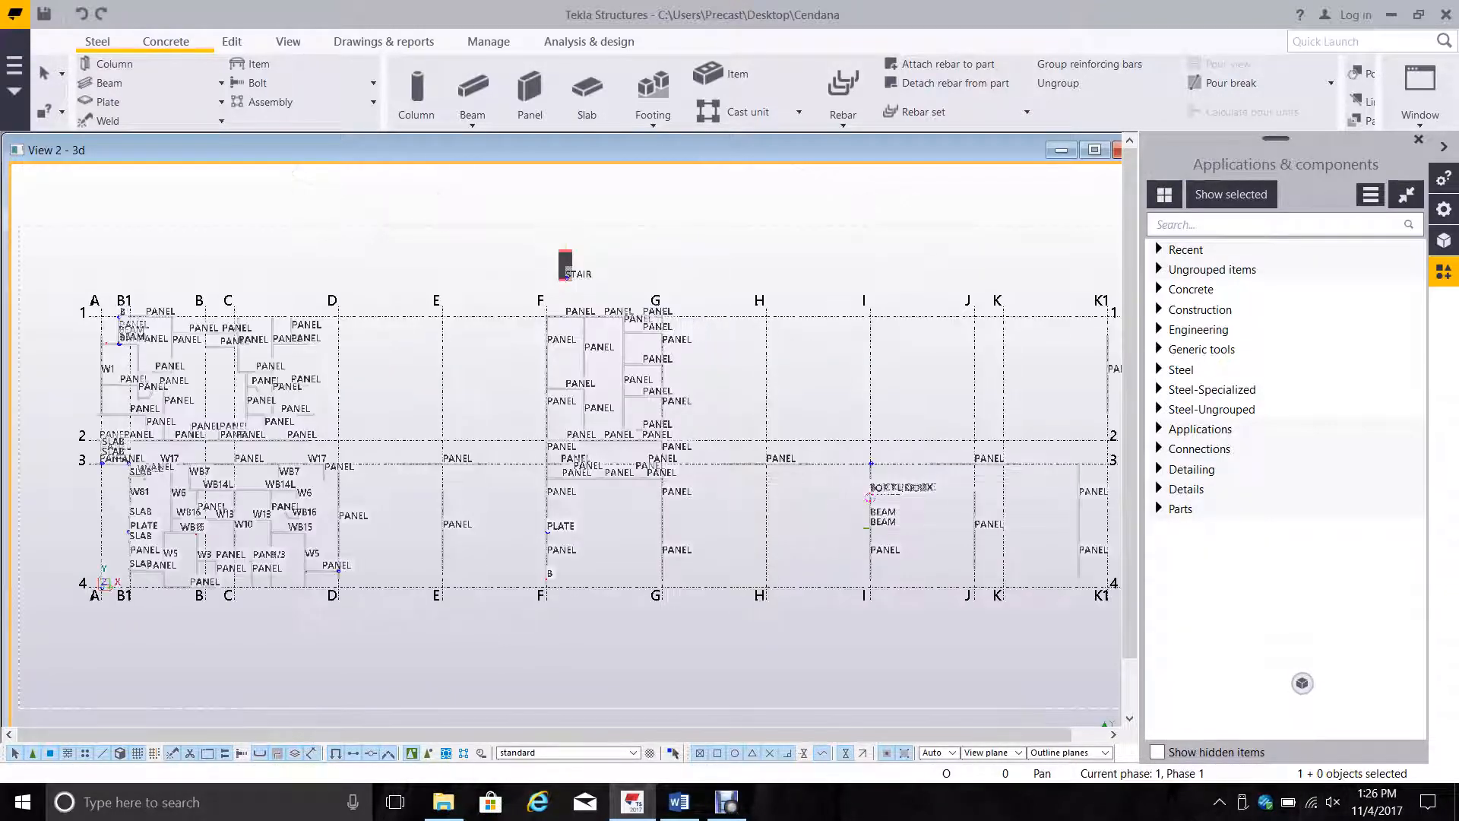
scroll(844, 307, up, 6)
middle_drag(785, 310, 645, 226)
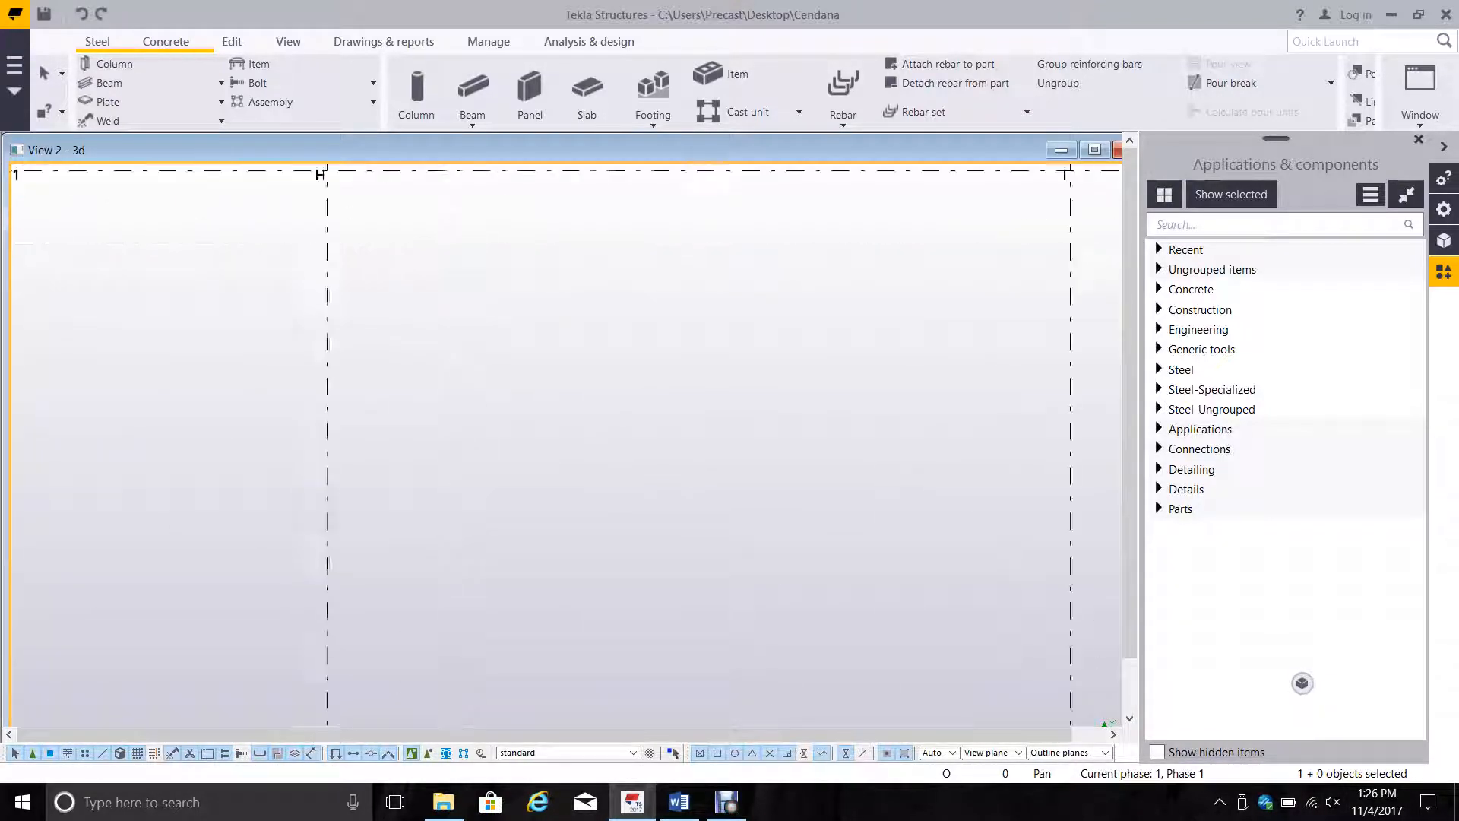
click(587, 89)
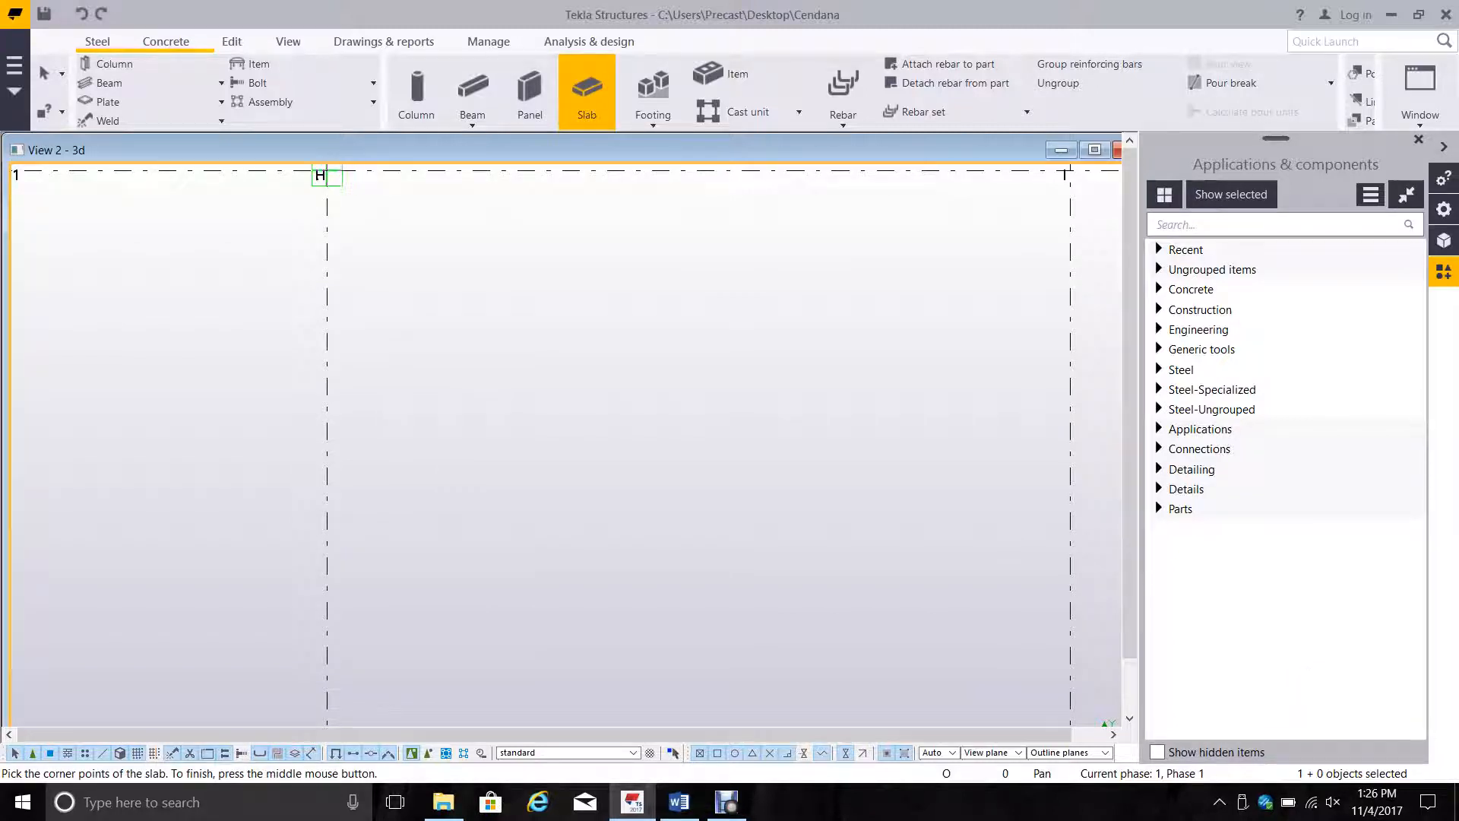
click(326, 174)
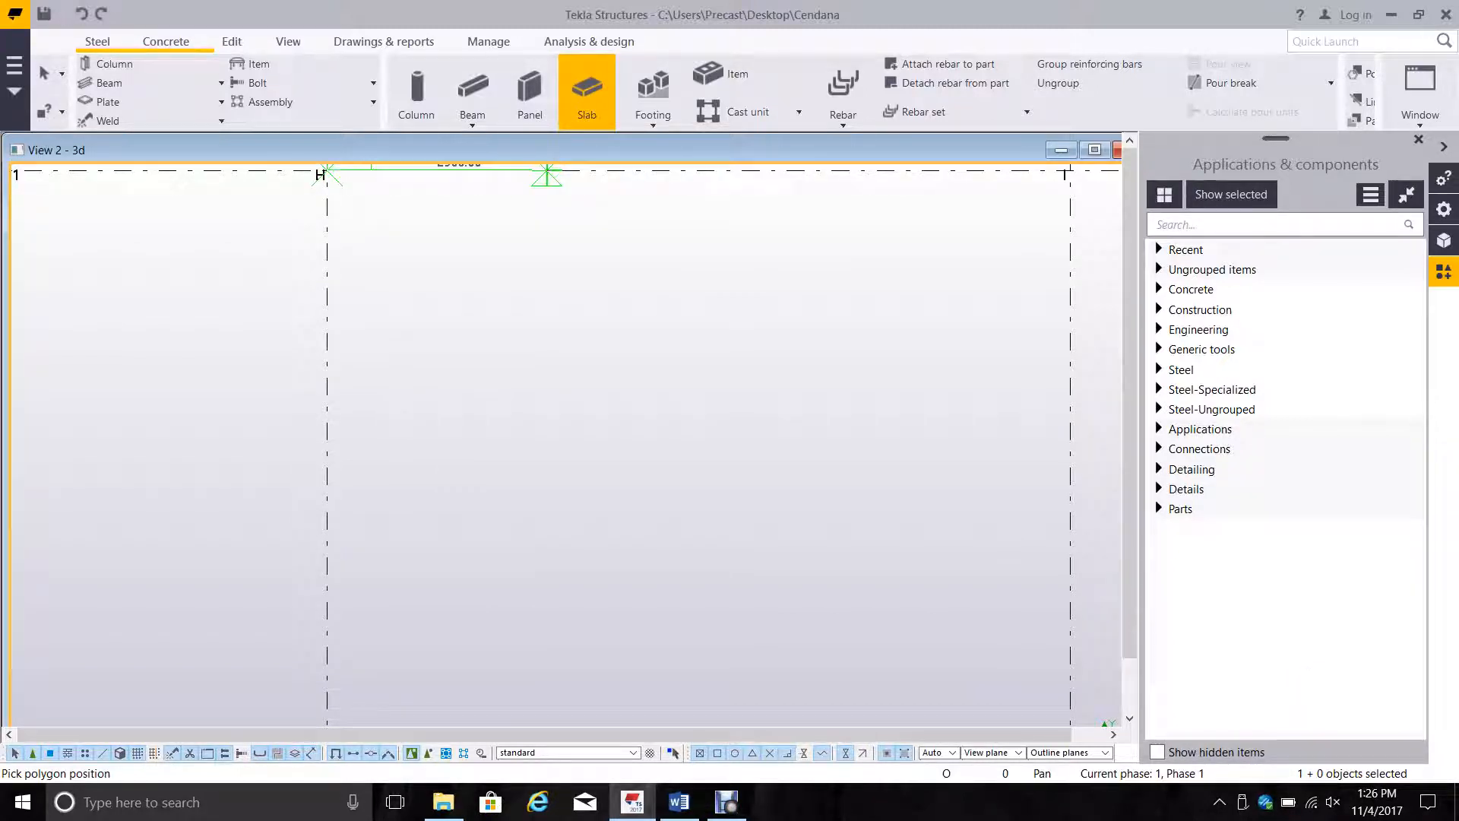
middle_drag(547, 236, 555, 467)
middle_drag(521, 651, 547, 496)
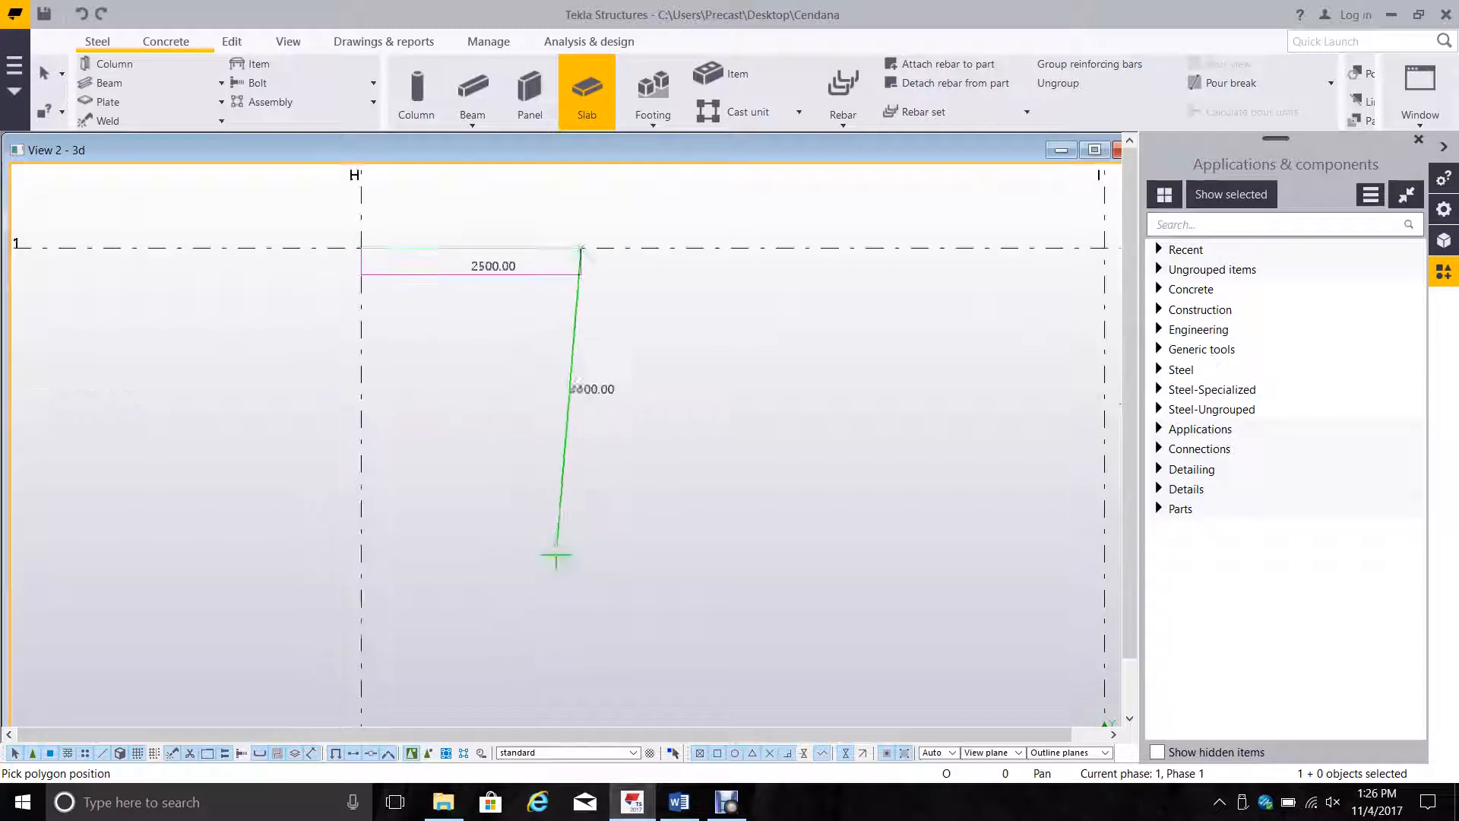
click(580, 652)
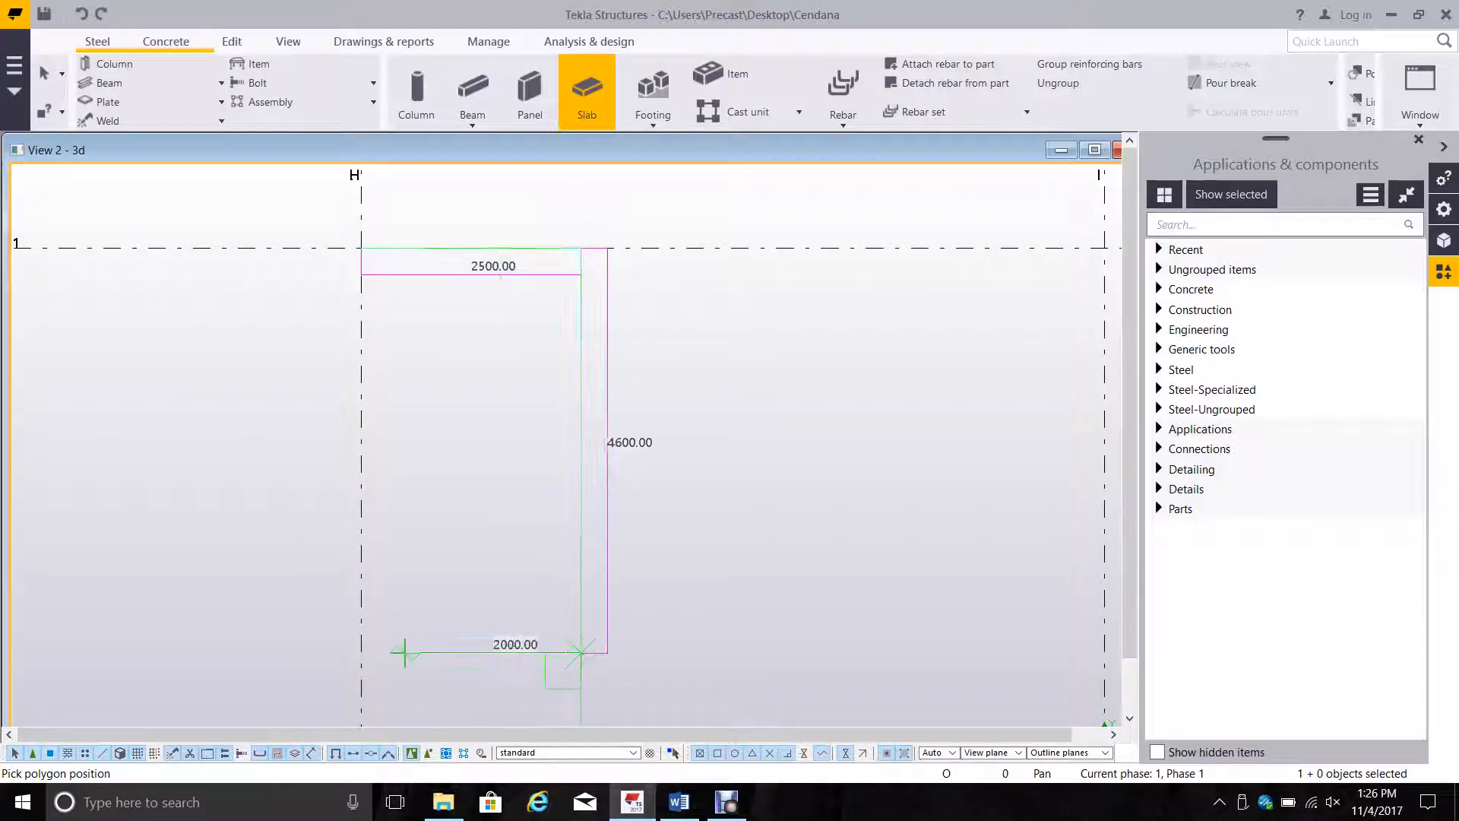
click(361, 651)
middle_click(479, 348)
right_click(482, 349)
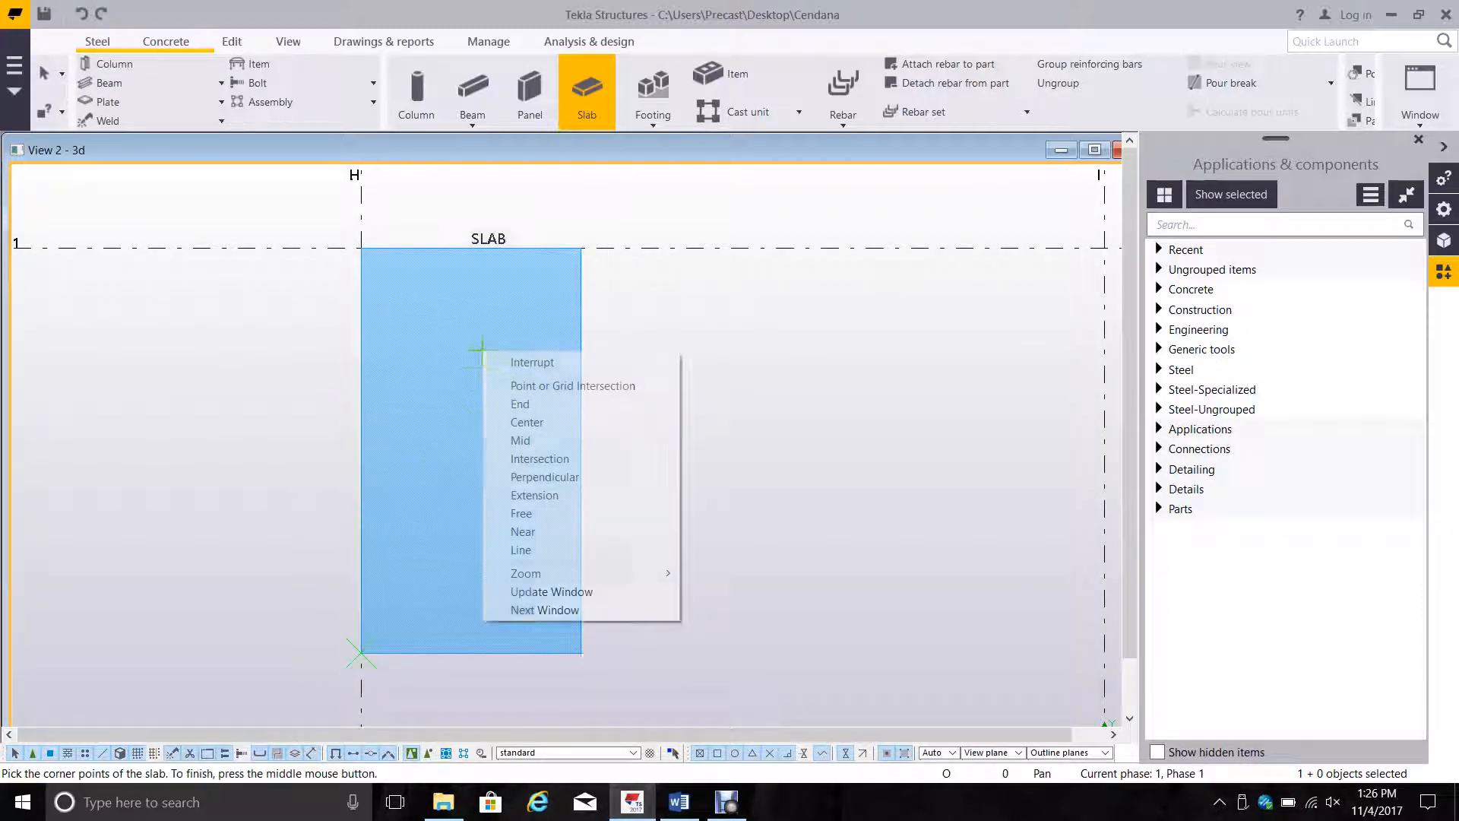
click(524, 362)
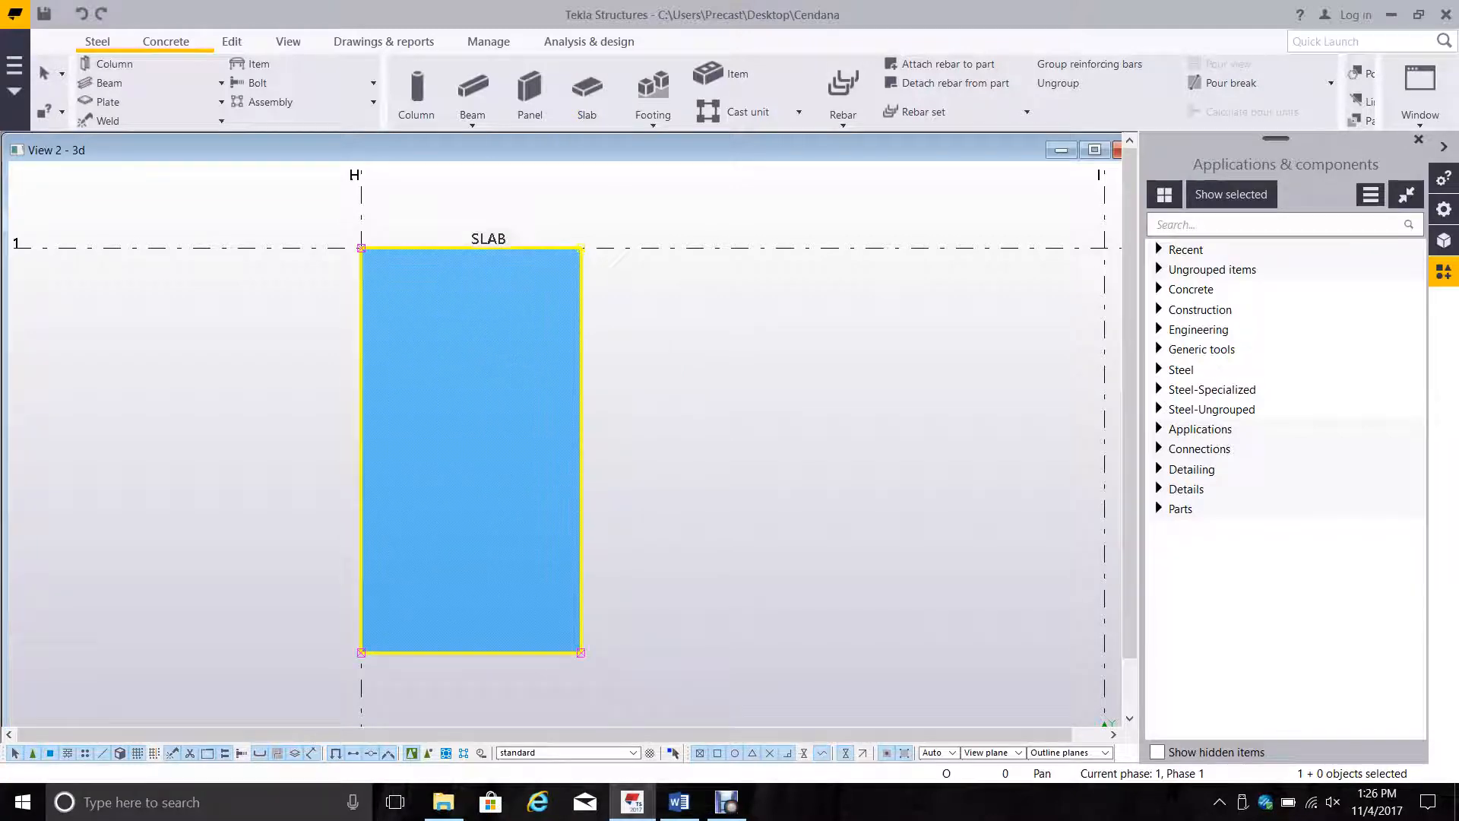
Step: Copy the slab 2500 mm along gridline 1 so the copy sits directly beside the original
right_click(580, 280)
click(615, 374)
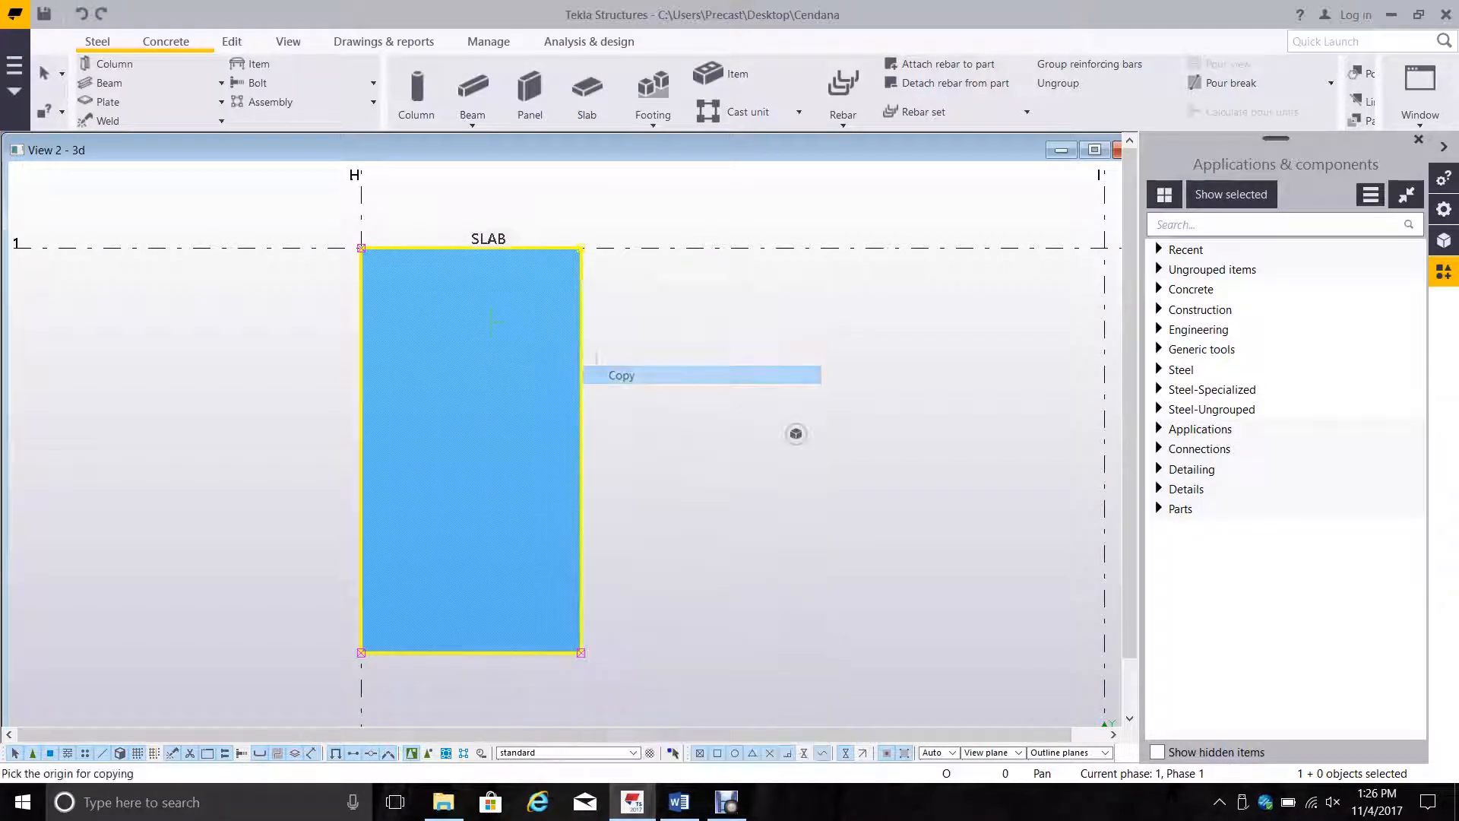
click(361, 248)
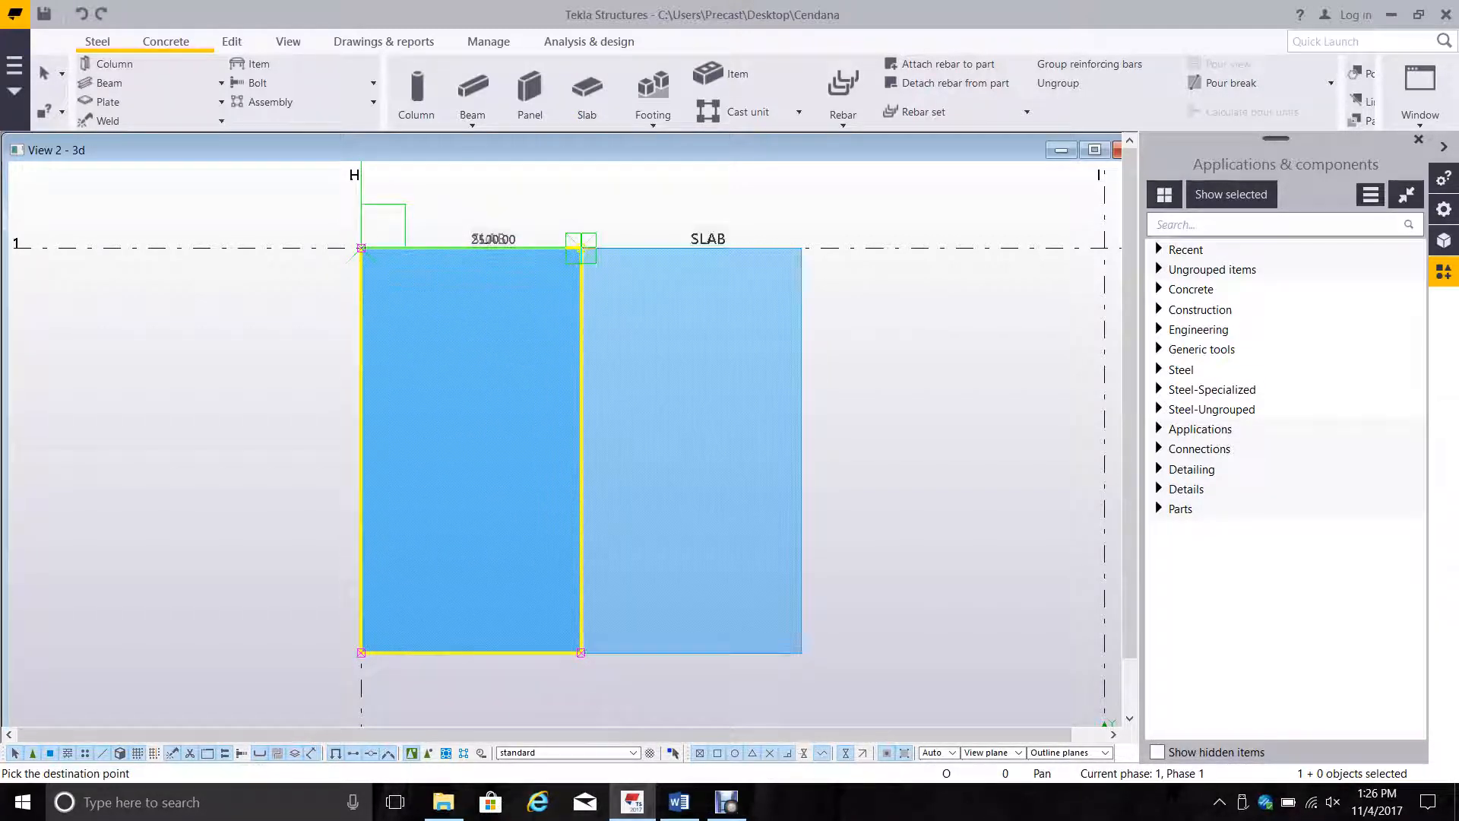
right_click(611, 196)
click(658, 207)
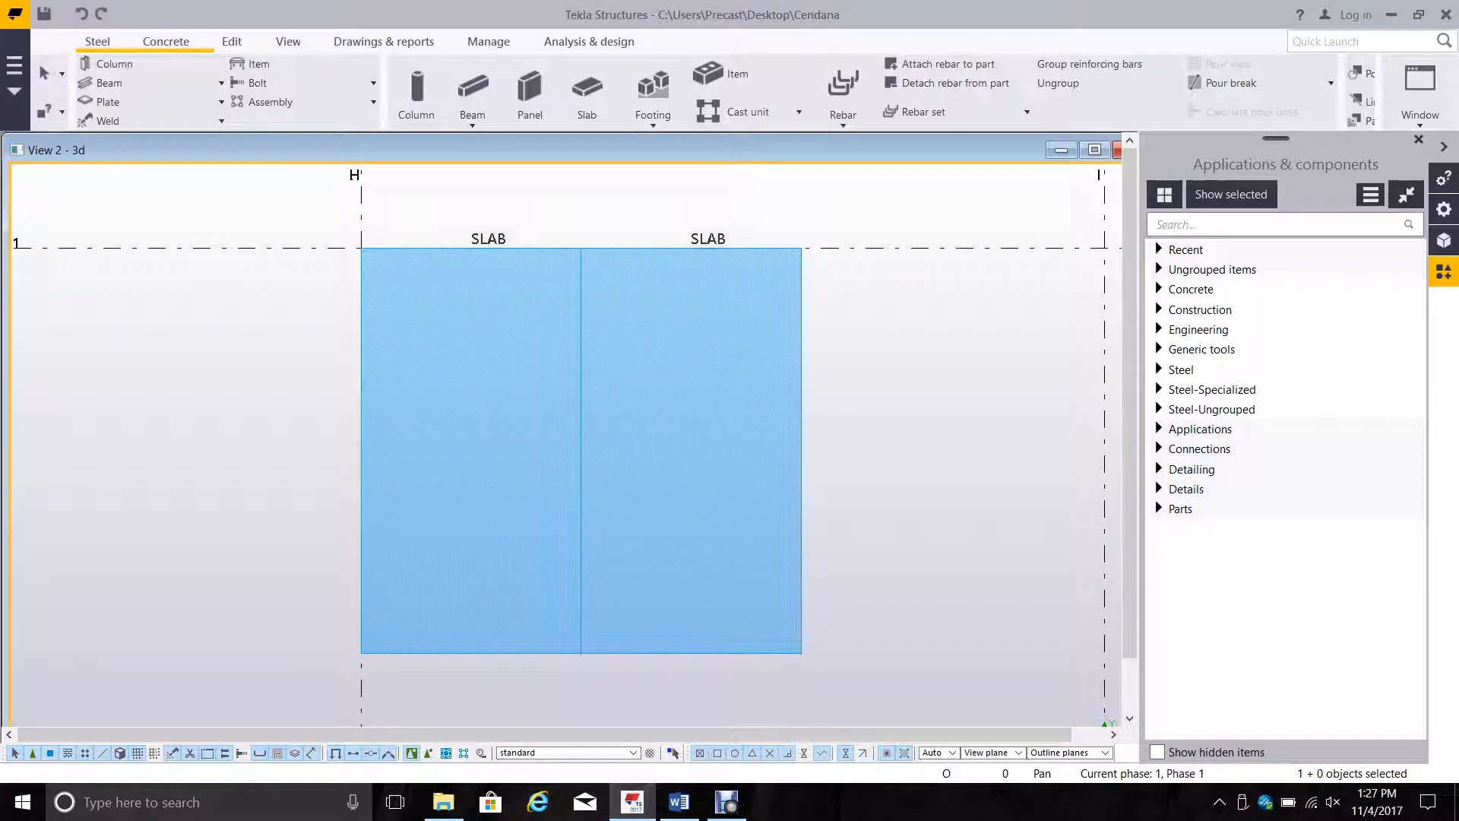
Step: Create a 200 by 250 mm contour plate centred across the joint between the slabs near gridline 1, expanding the work area to include it
click(586, 90)
scroll(574, 294, up, 4)
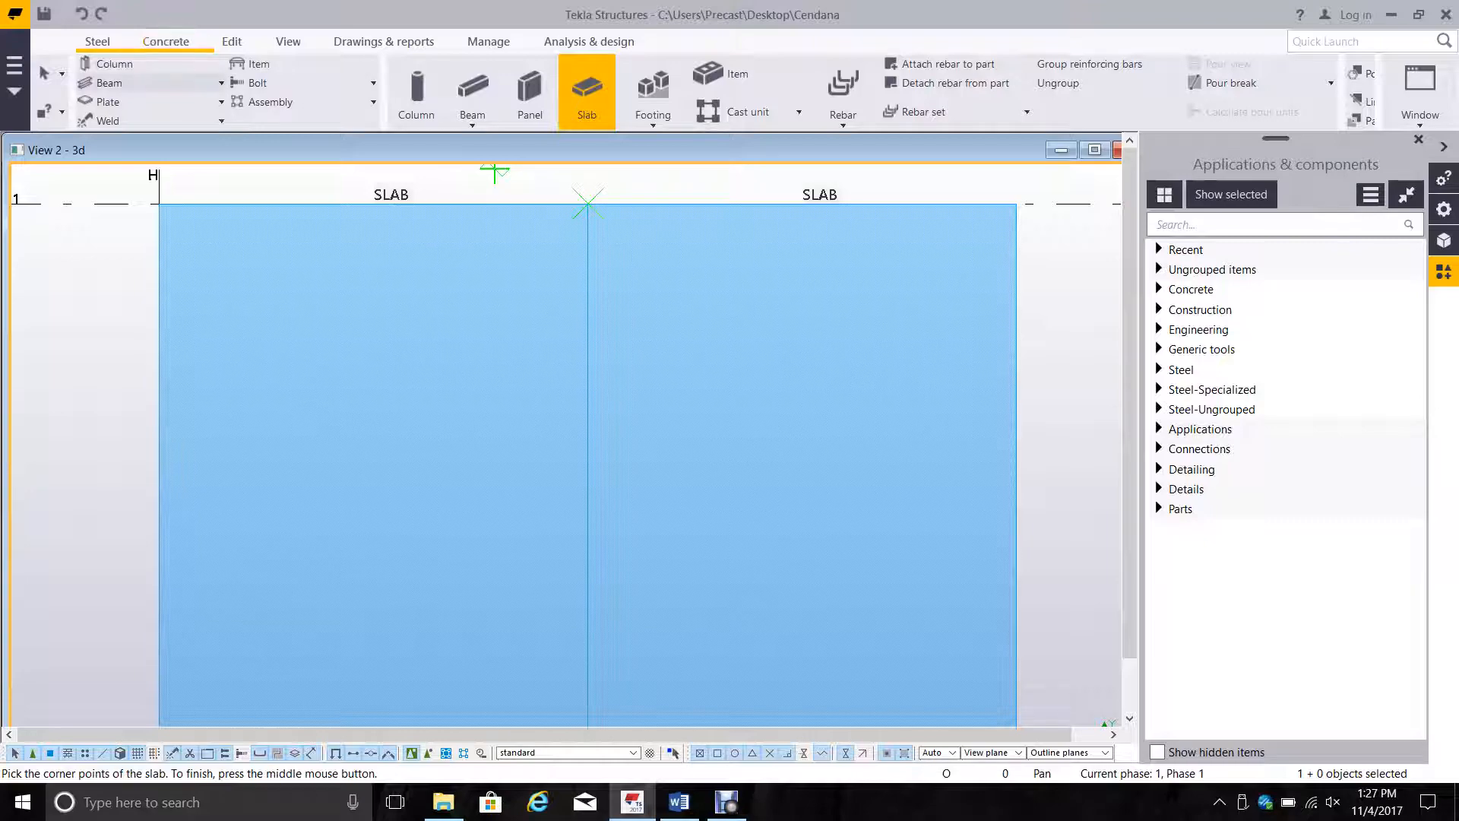
click(222, 101)
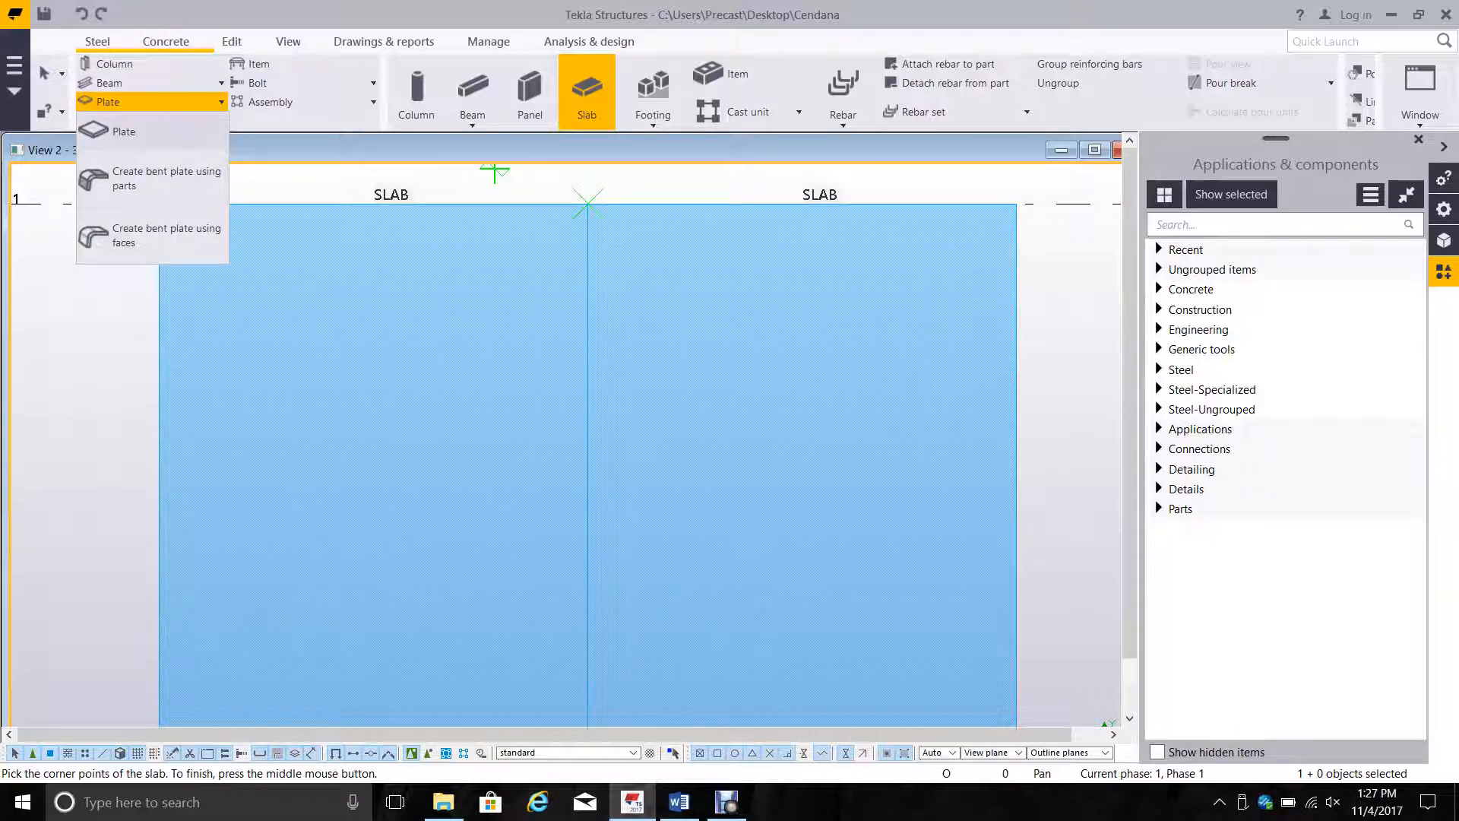
click(122, 130)
scroll(578, 320, up, 3)
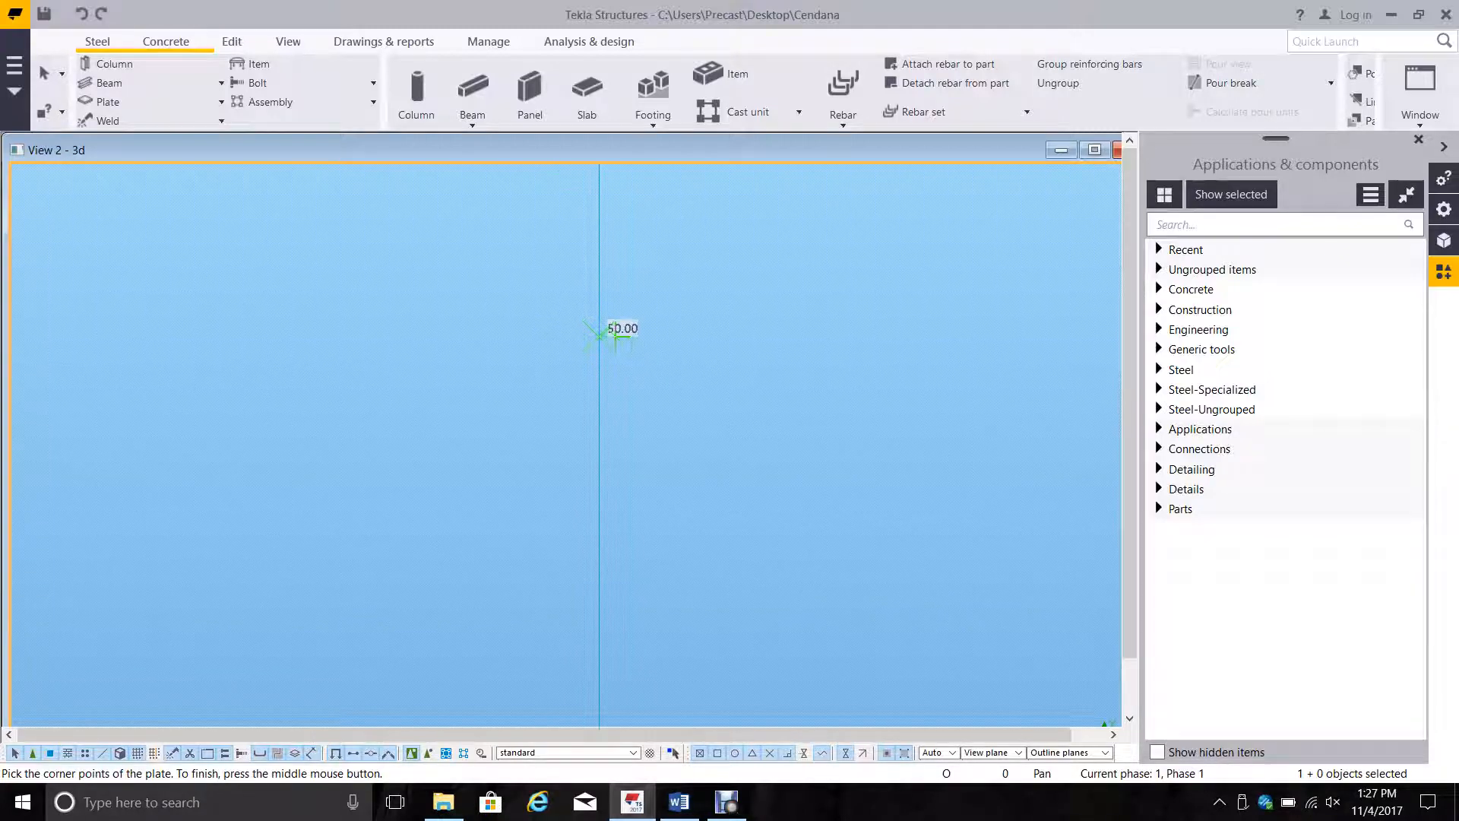
click(632, 336)
click(632, 419)
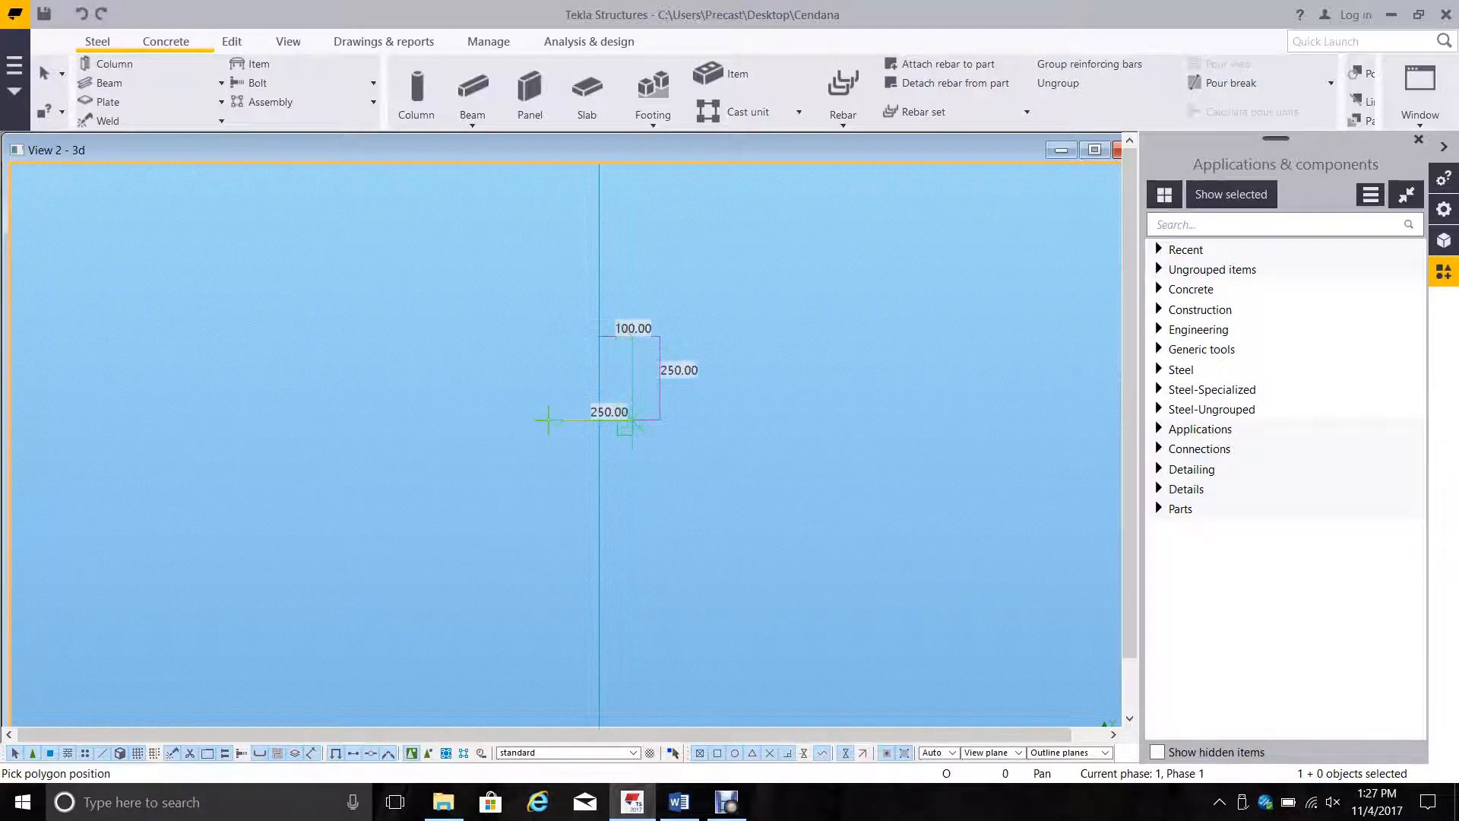
click(565, 418)
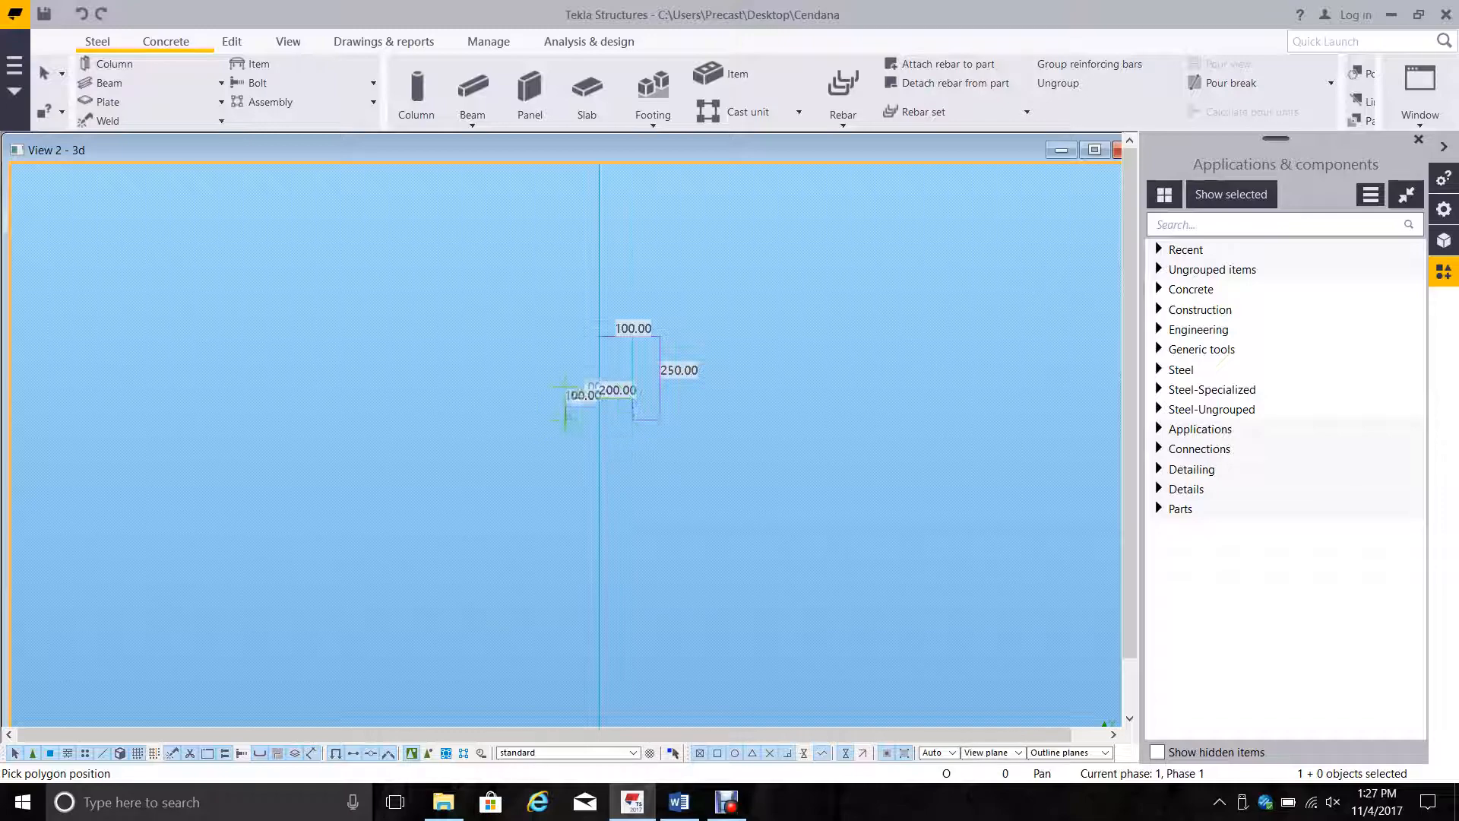
click(566, 335)
middle_click(576, 310)
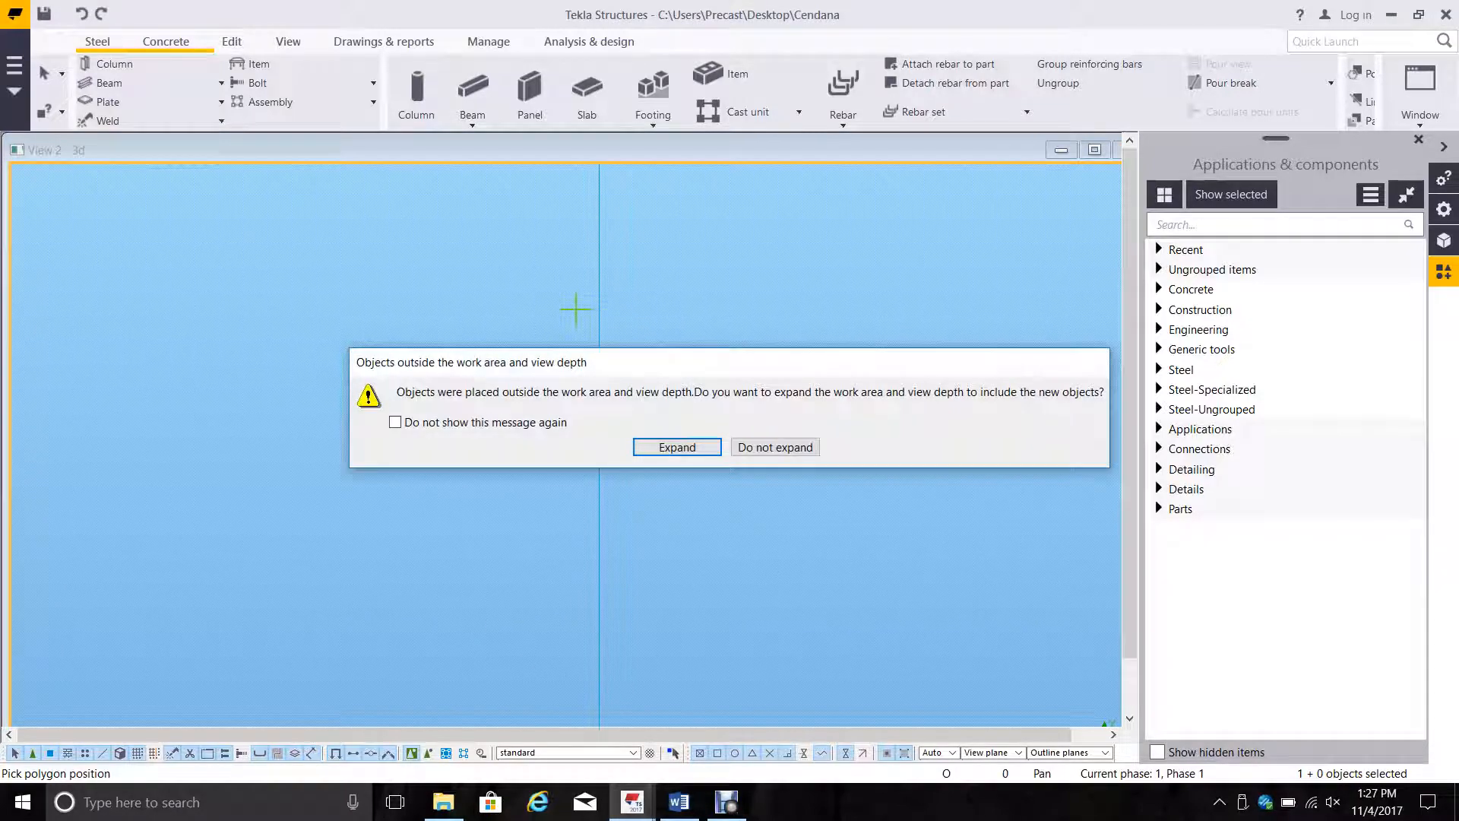
key(Return)
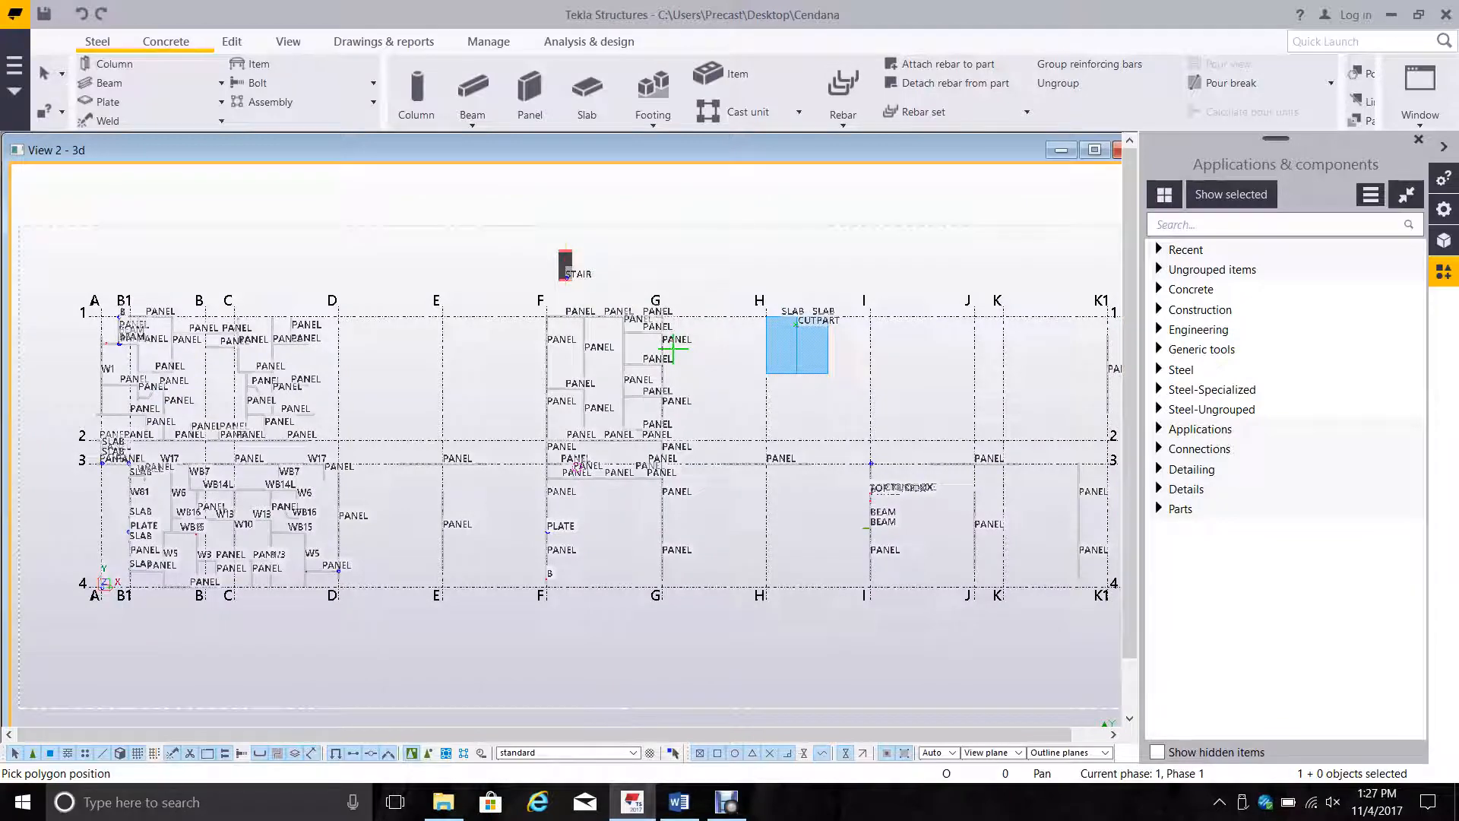
right_click(746, 284)
Step: Change the profile of the CUTPART contour plate on the slab joint to PL10
scroll(798, 322, up, 10)
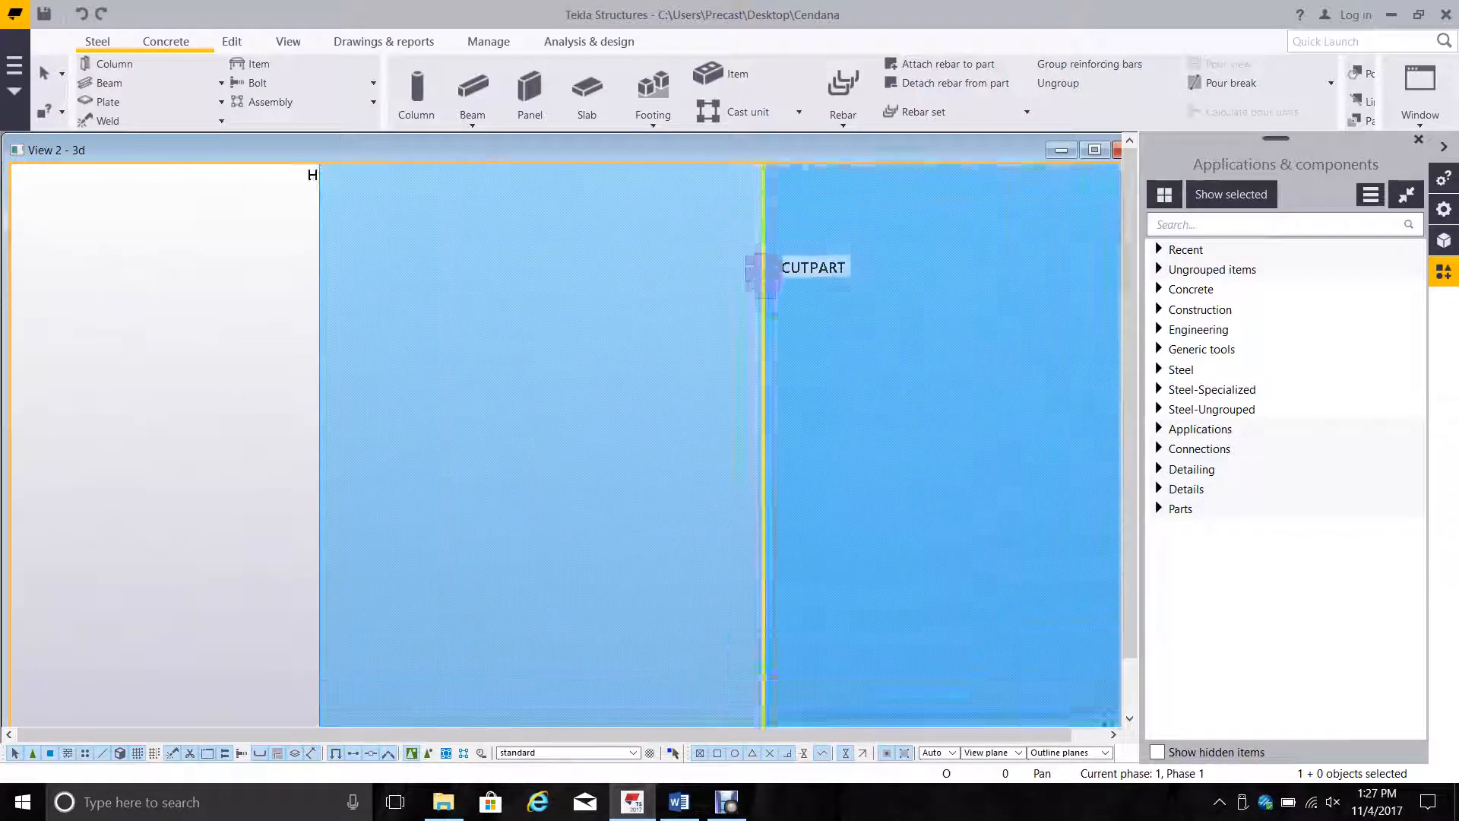
scroll(764, 277, down, 8)
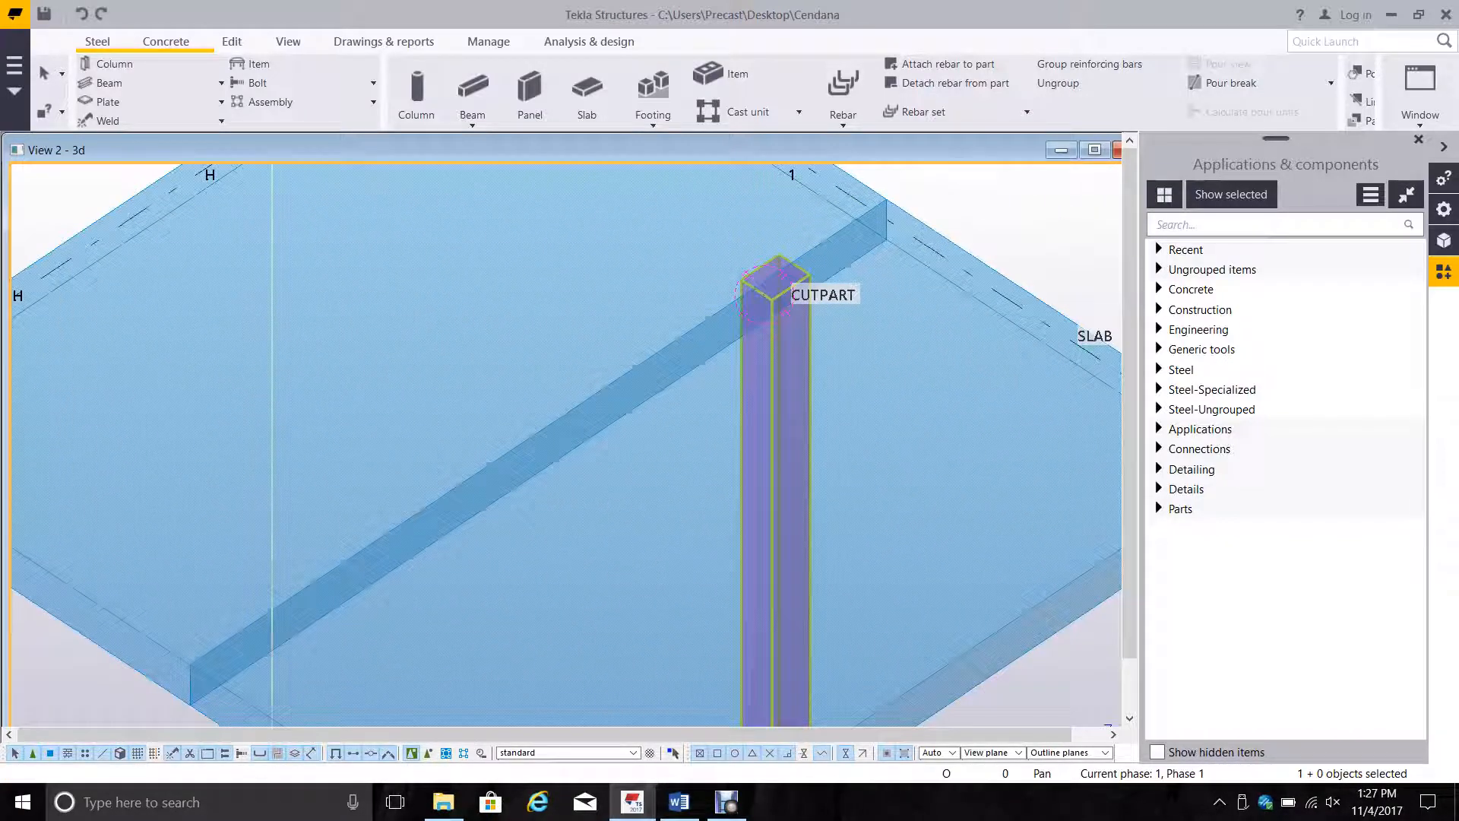
double_click(763, 280)
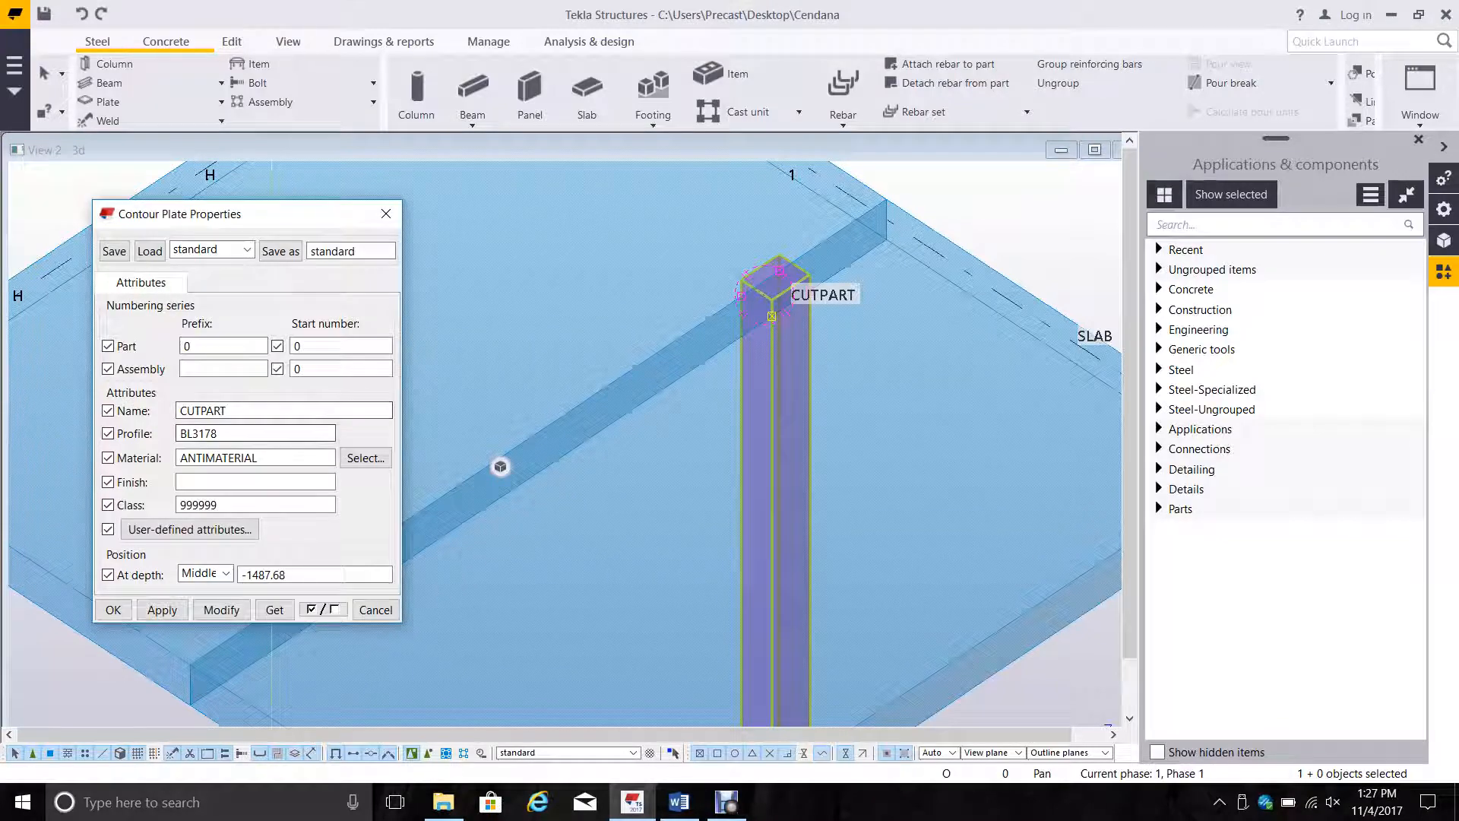
drag(220, 433, 152, 433)
text(PL10)
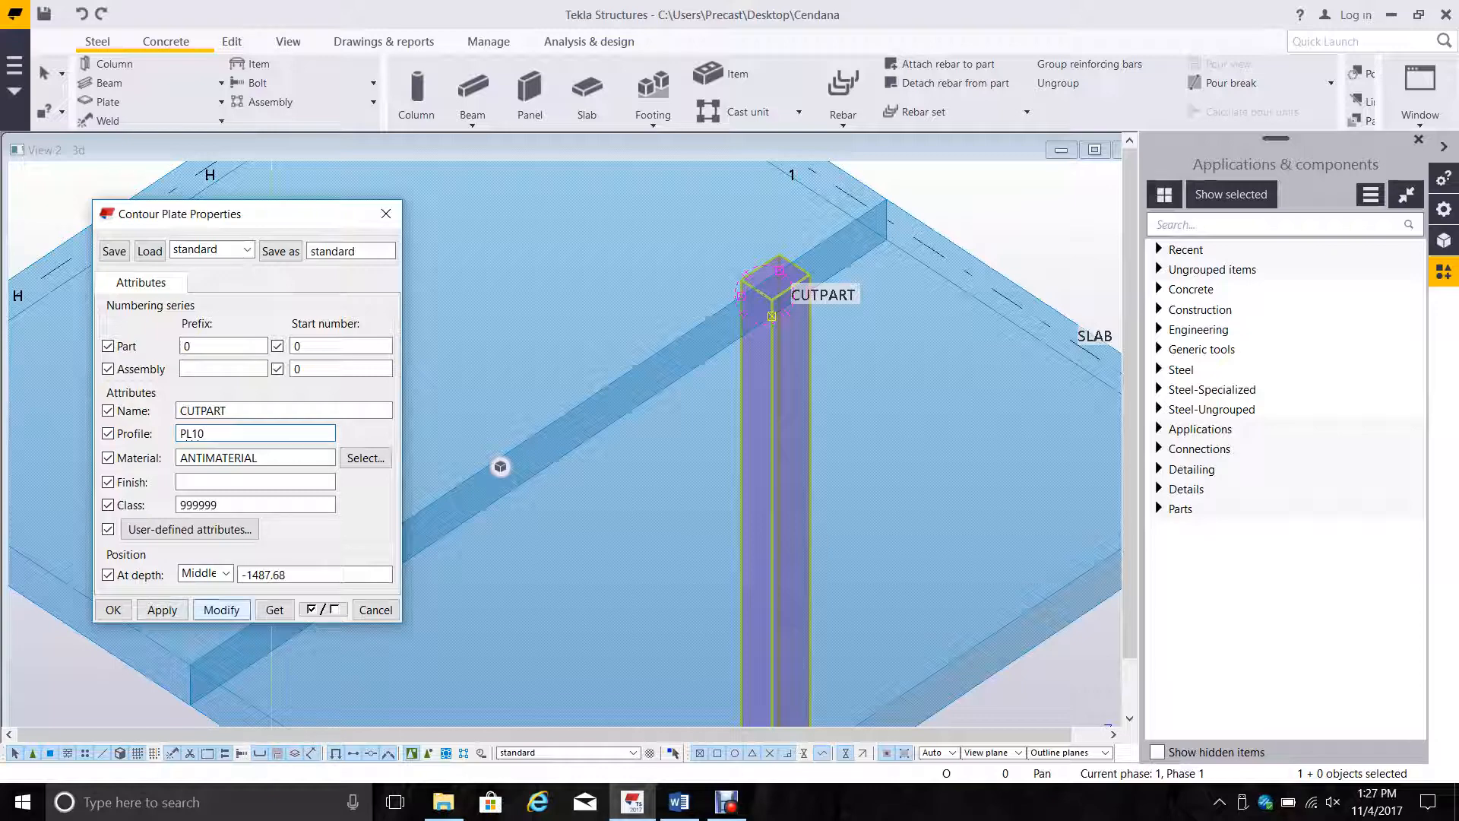
click(222, 610)
Step: Set the CUTPART plate's depth position to Front with an offset of 0
drag(304, 575, 240, 574)
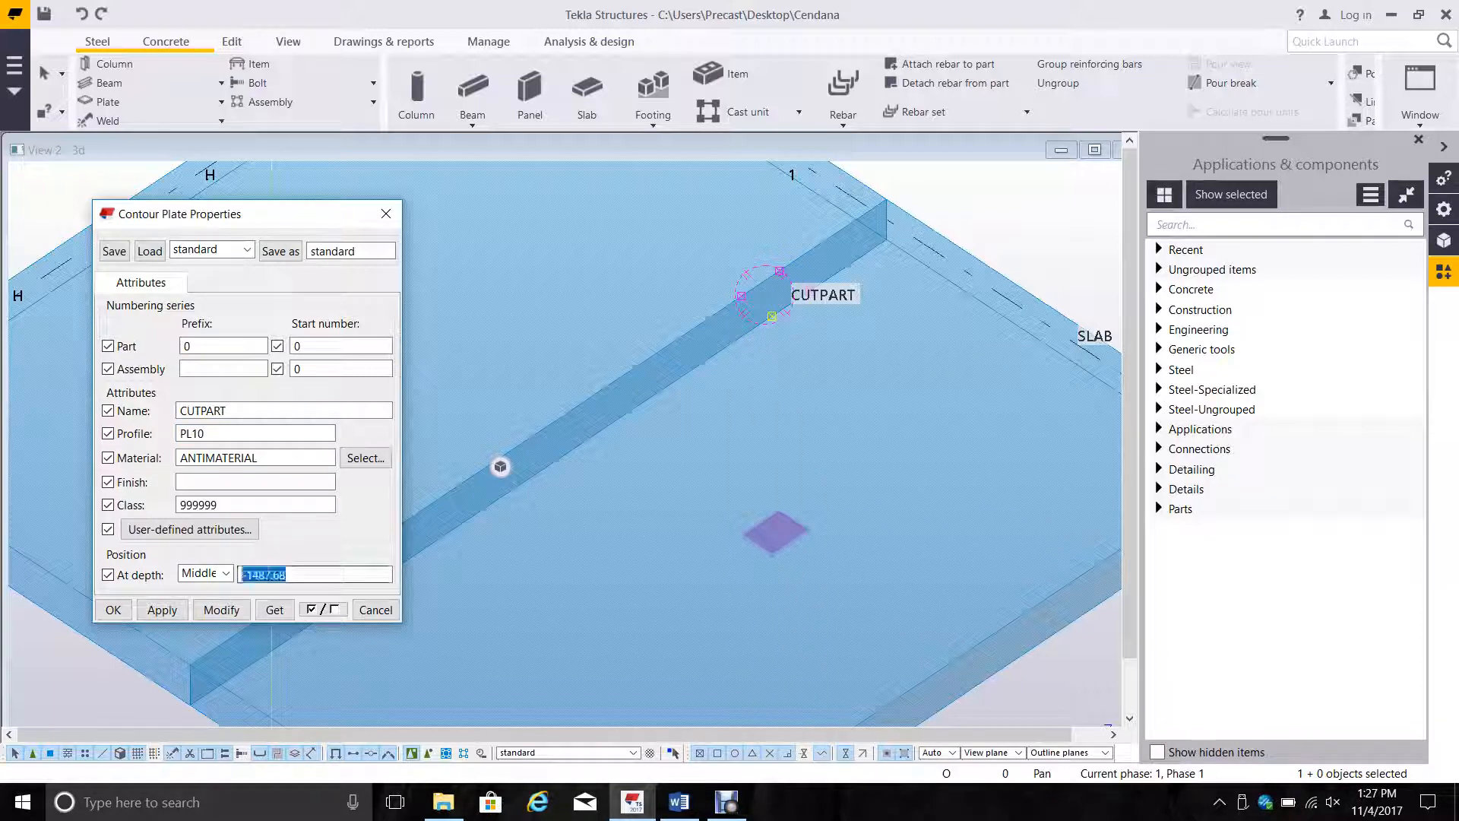
text(0)
click(226, 573)
click(194, 587)
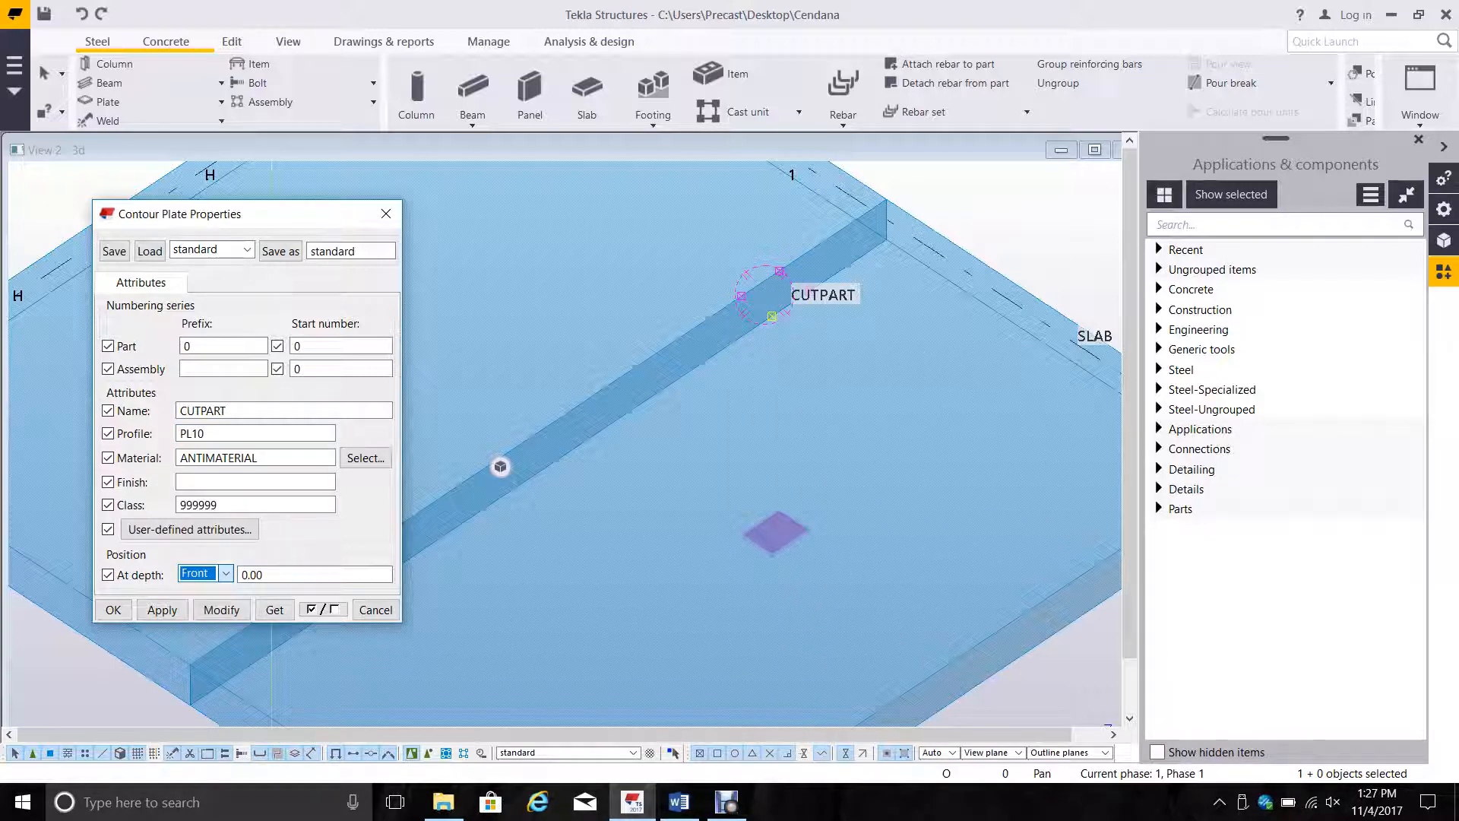
click(222, 610)
click(112, 609)
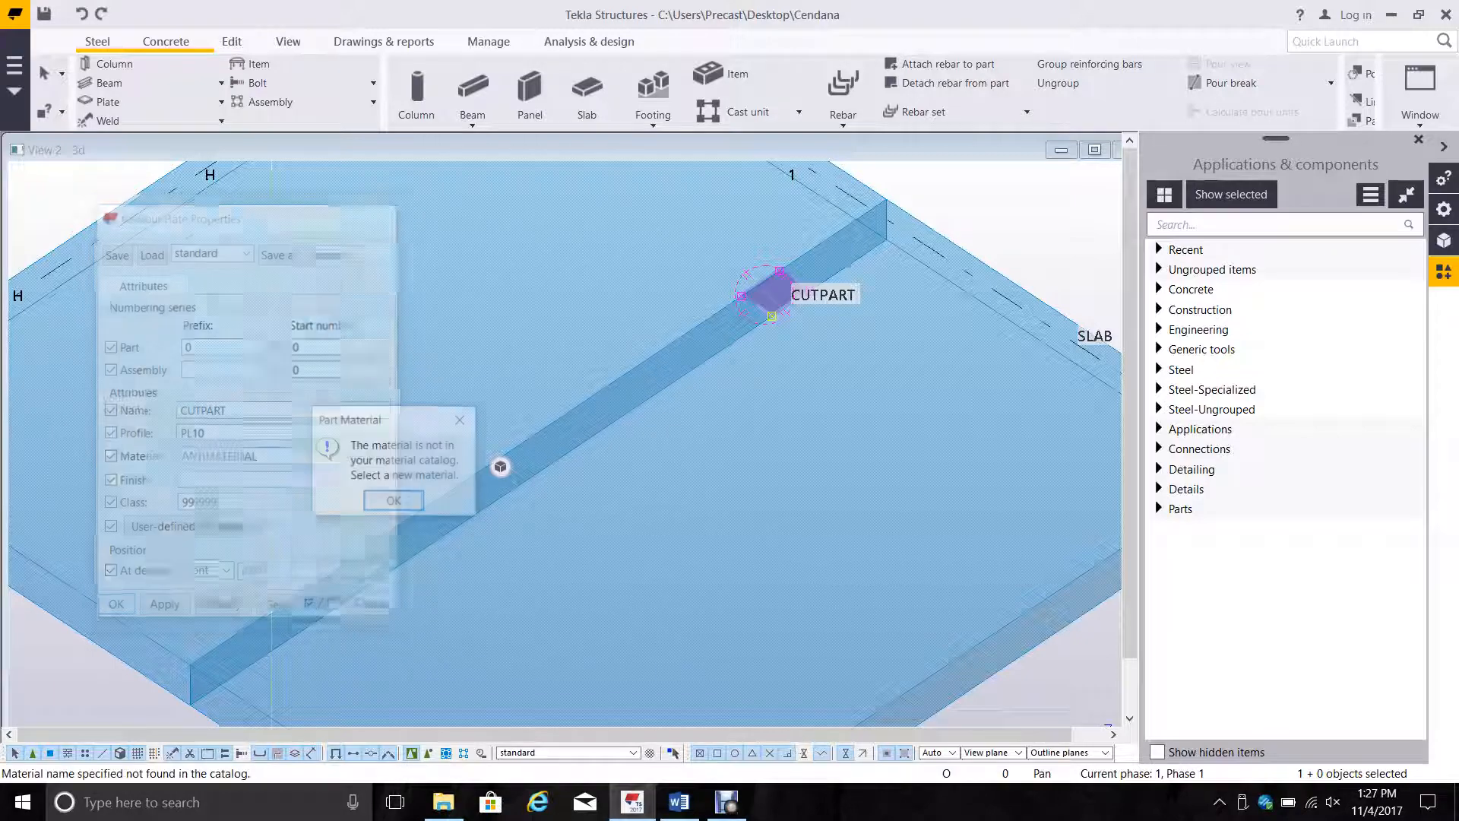
key(Return)
Step: Copy the CUTPART plate twice along the slab joint, to about mid-length and to about 2900 mm from the original
middle_drag(700, 402, 579, 353)
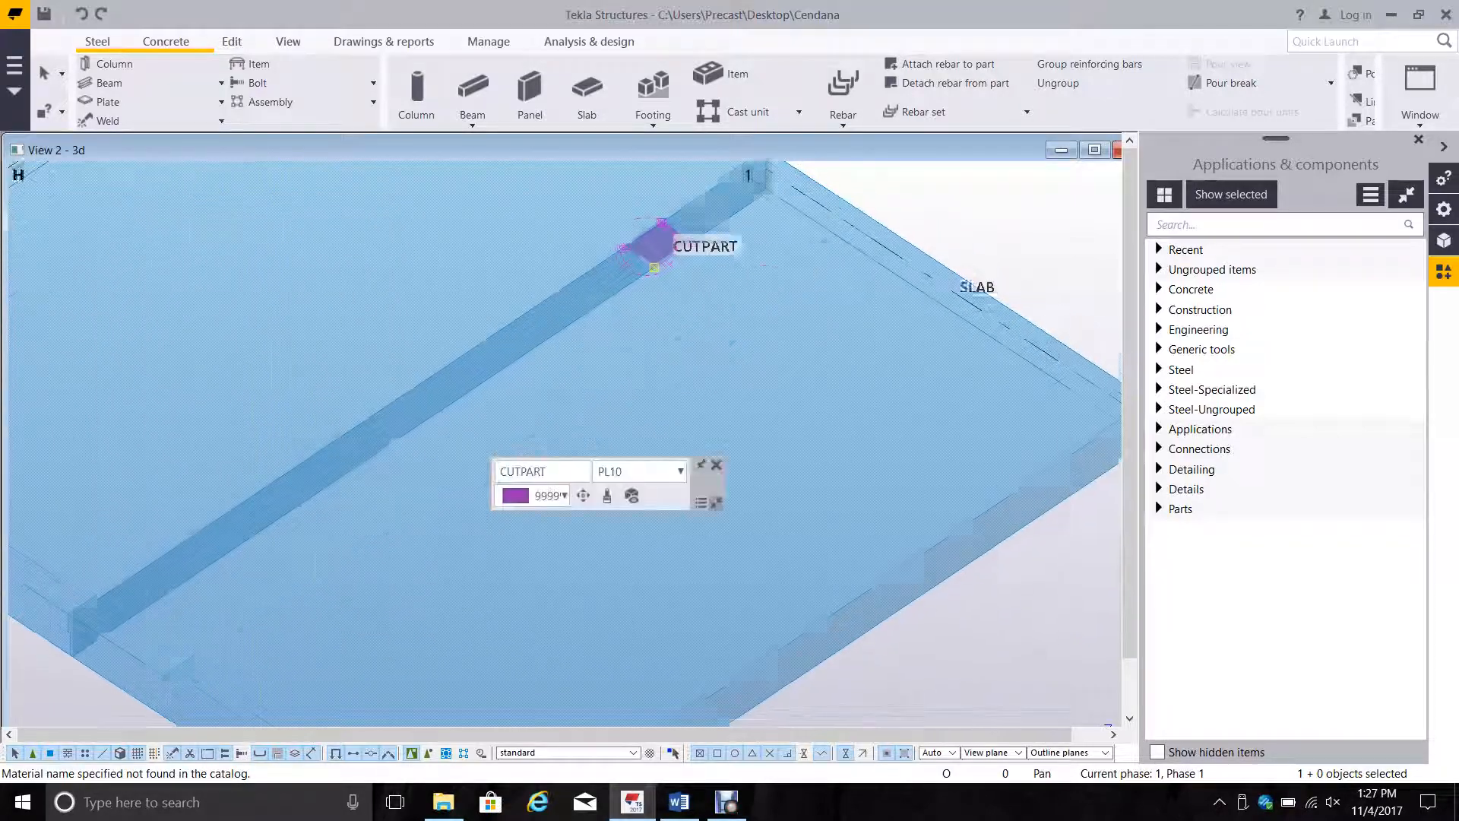
scroll(579, 353, up, 1)
key(ctrl+p)
scroll(813, 330, up, 10)
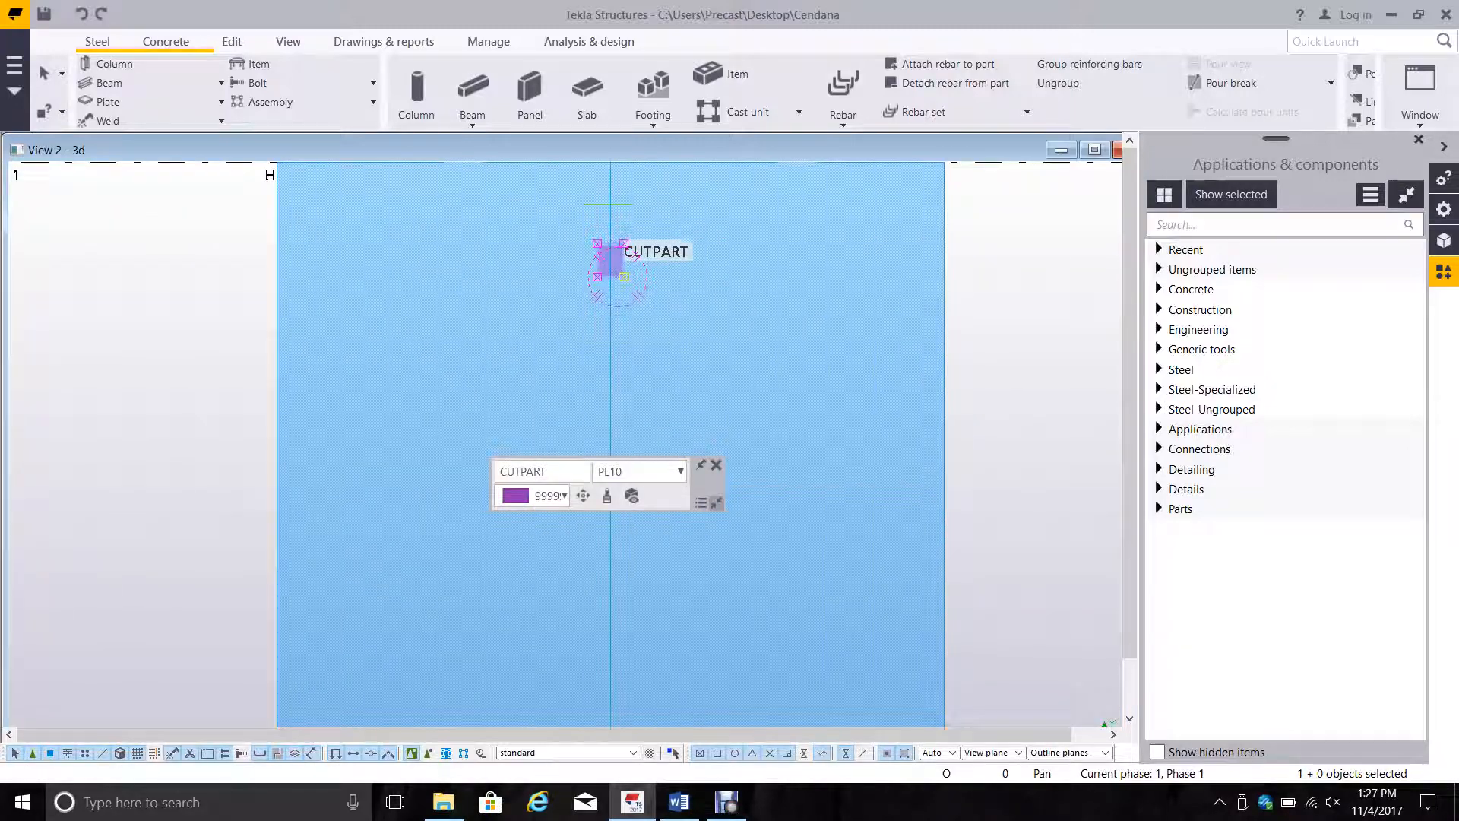
right_click(700, 308)
click(760, 401)
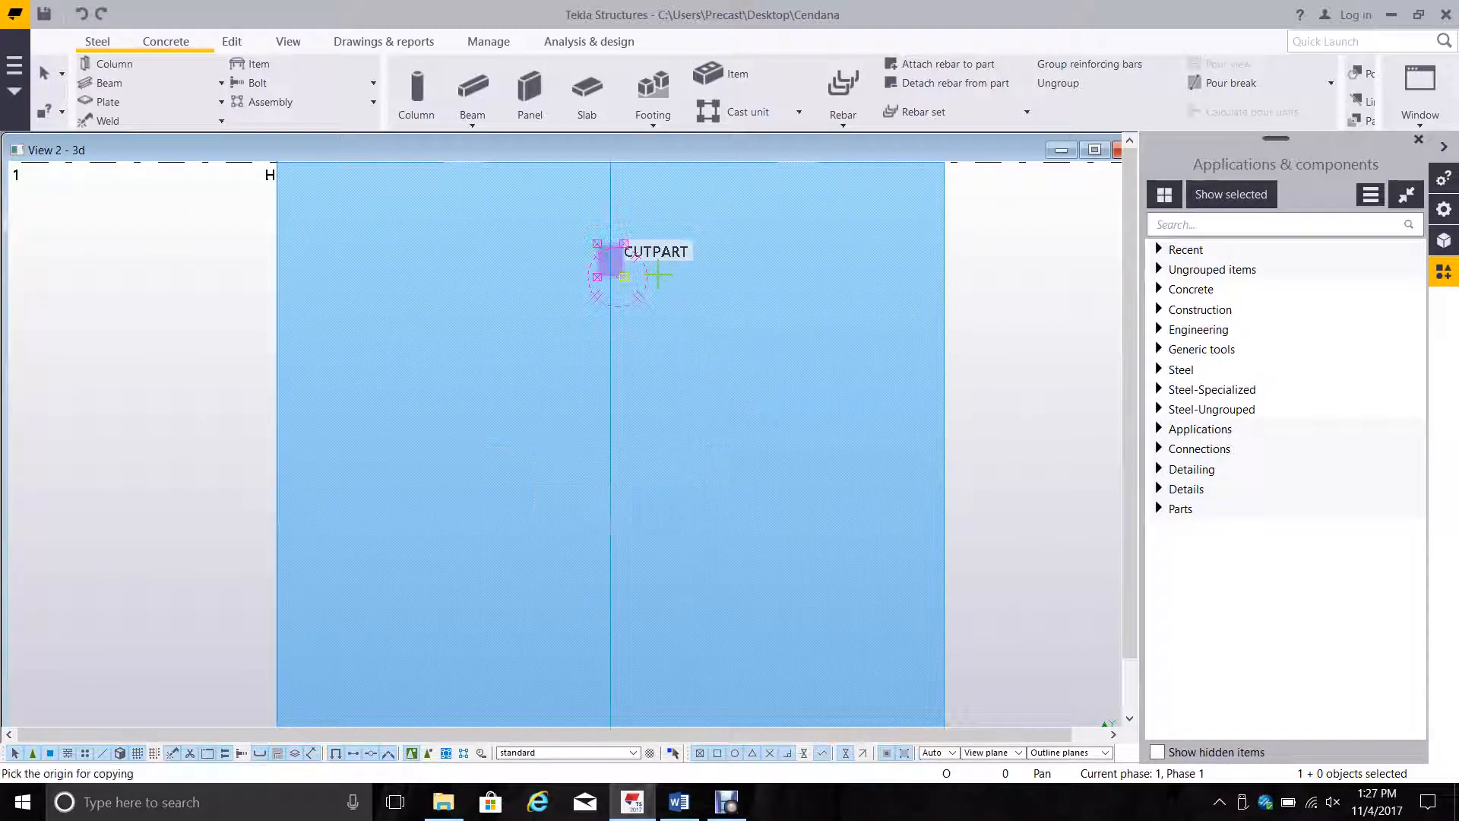
click(657, 273)
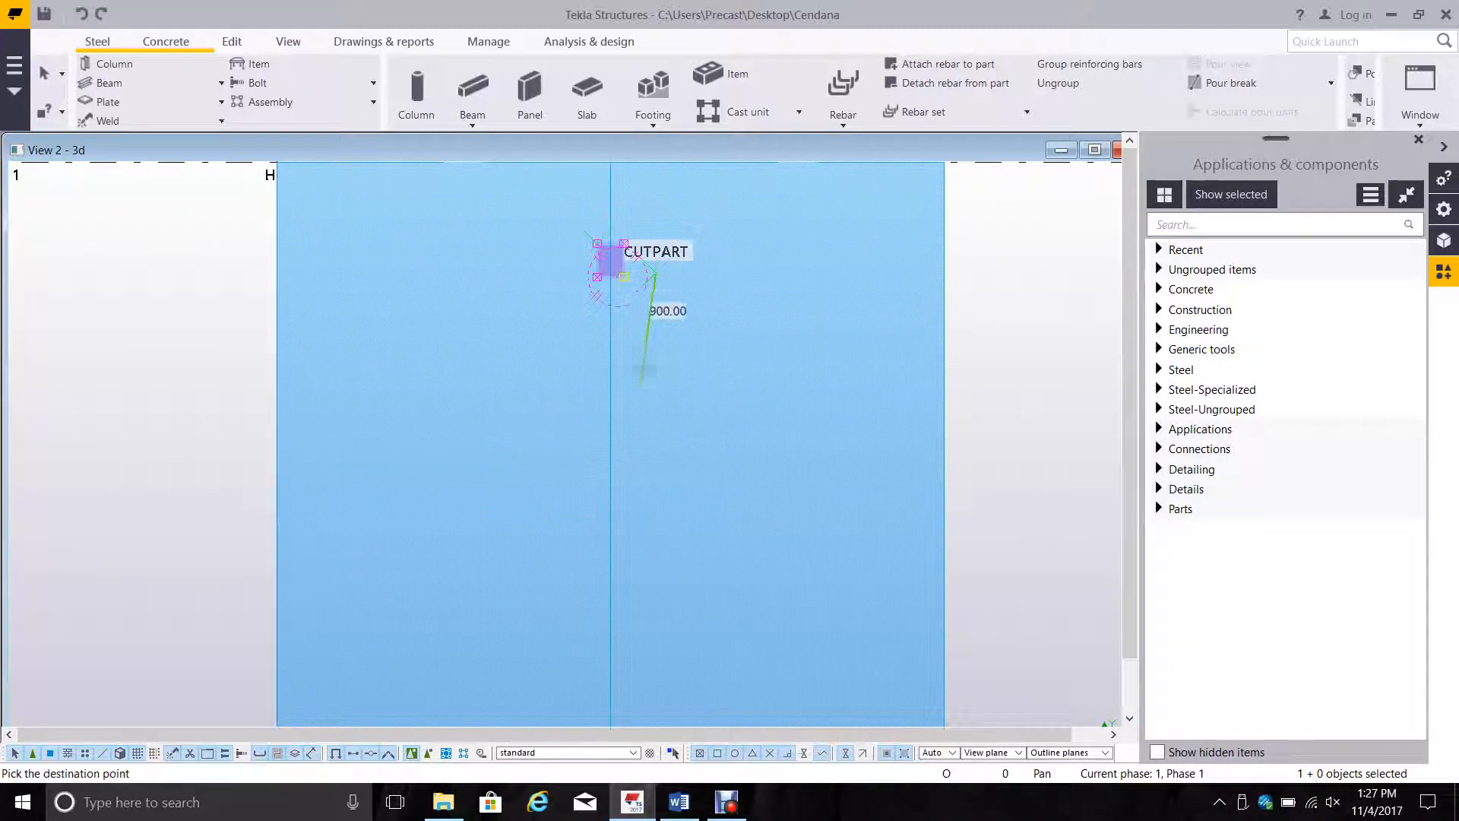
click(656, 448)
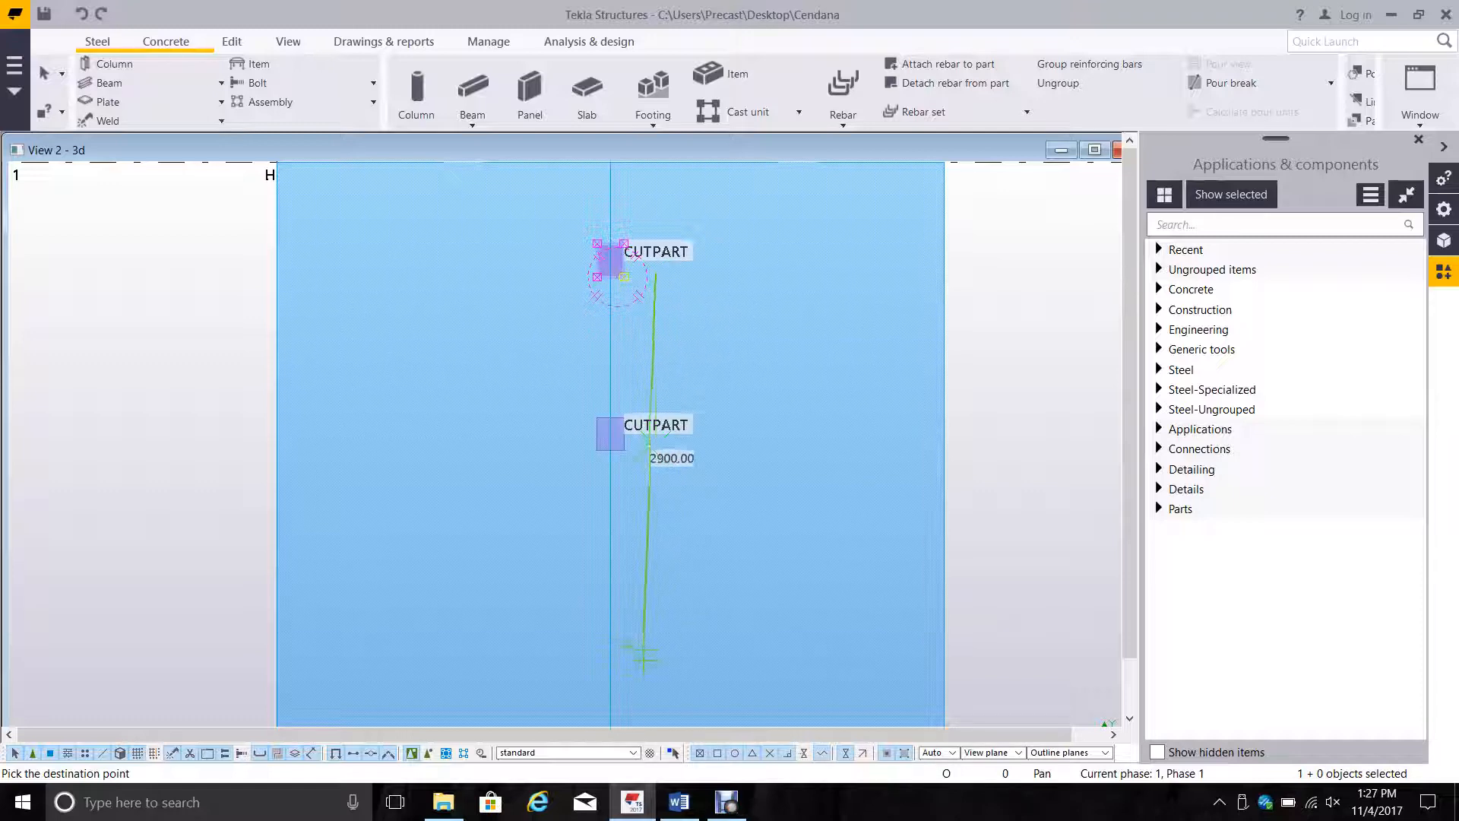
click(655, 661)
right_click(726, 474)
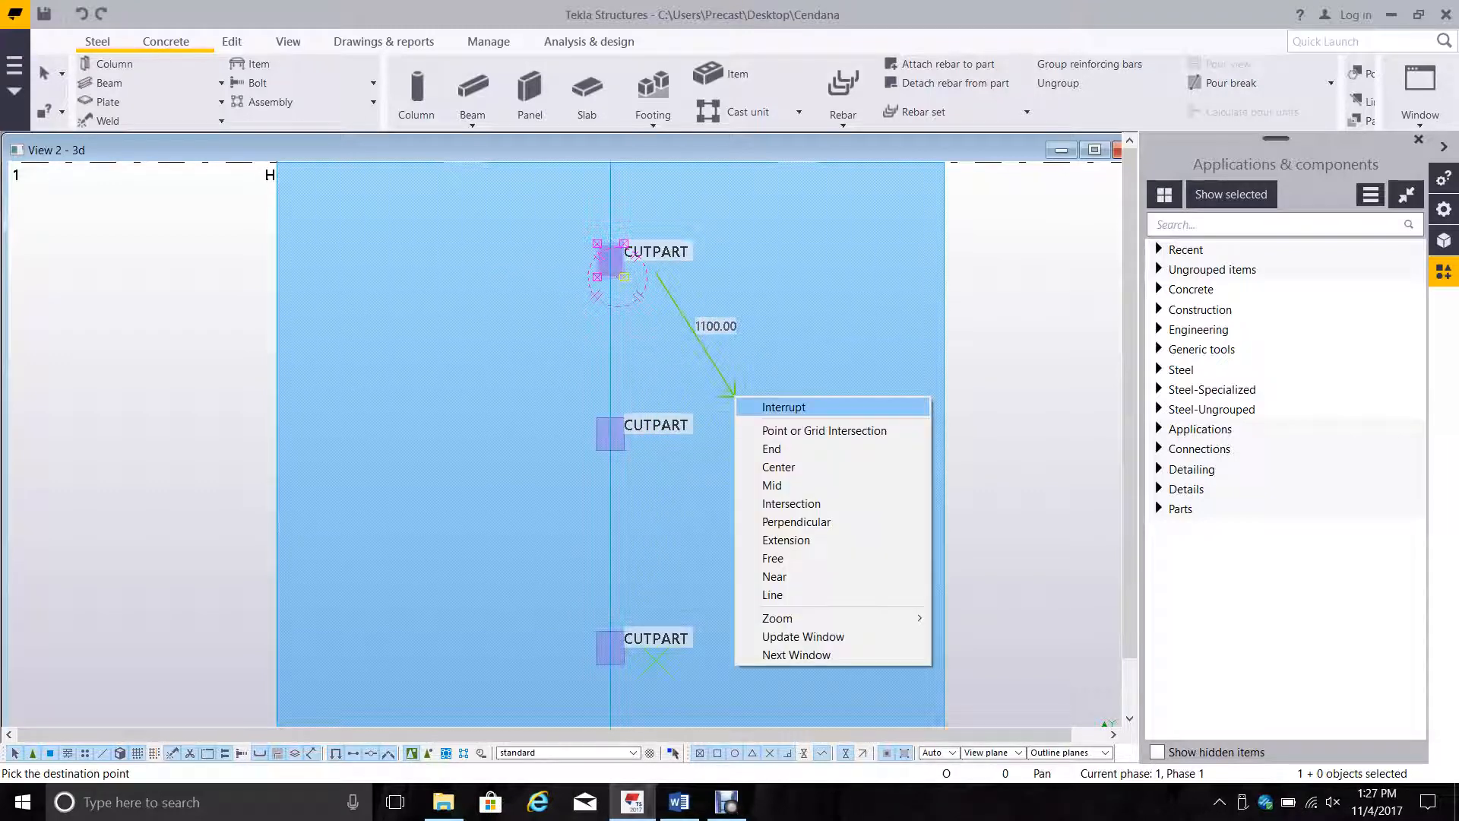
click(784, 408)
Step: Start a custom component definition with the three CUTPART plates selected, setting its type to Seam and its name to spcseam
scroll(731, 404, down, 2)
drag(614, 274, 718, 585)
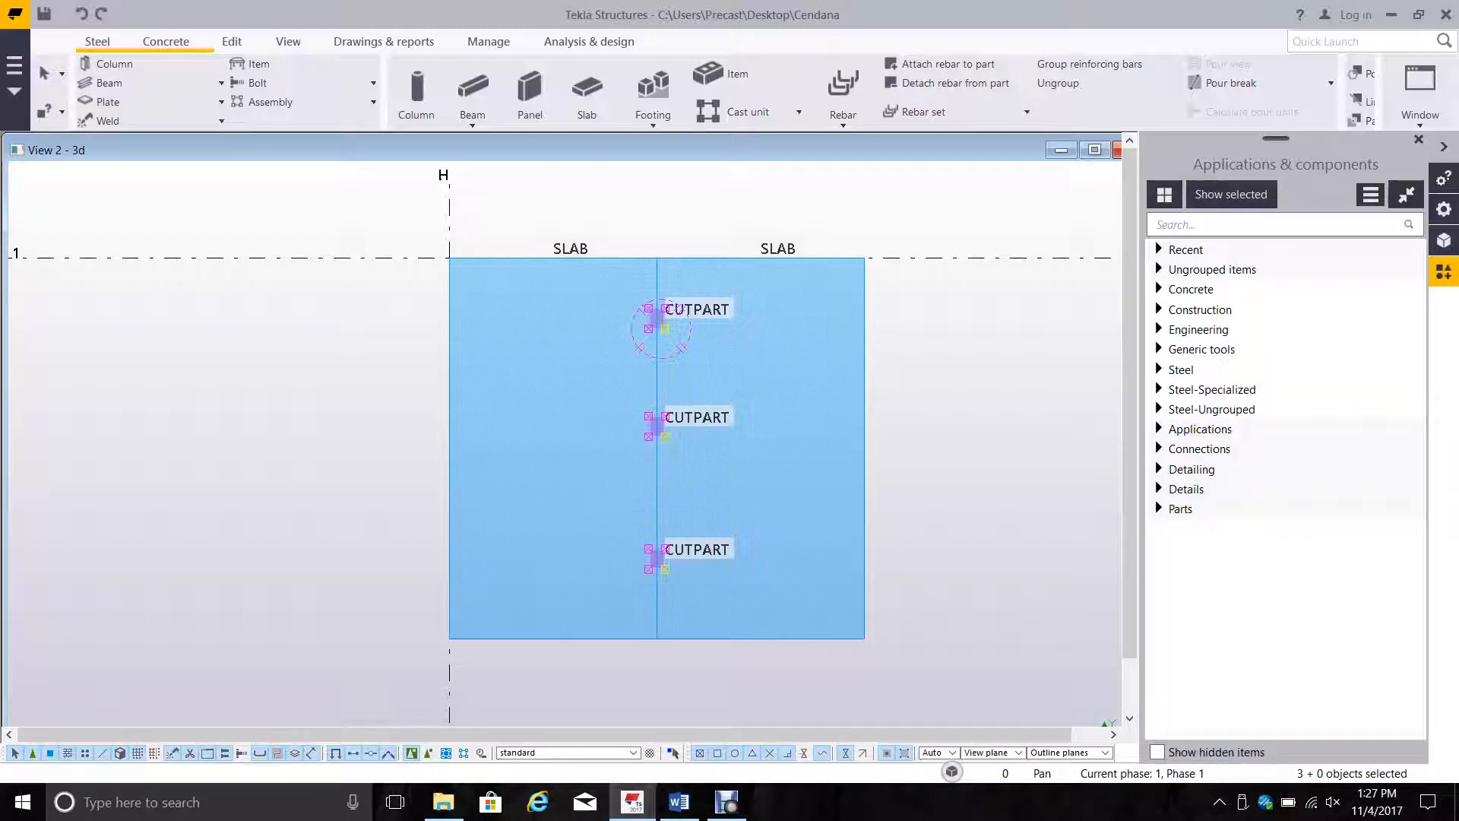
click(1370, 195)
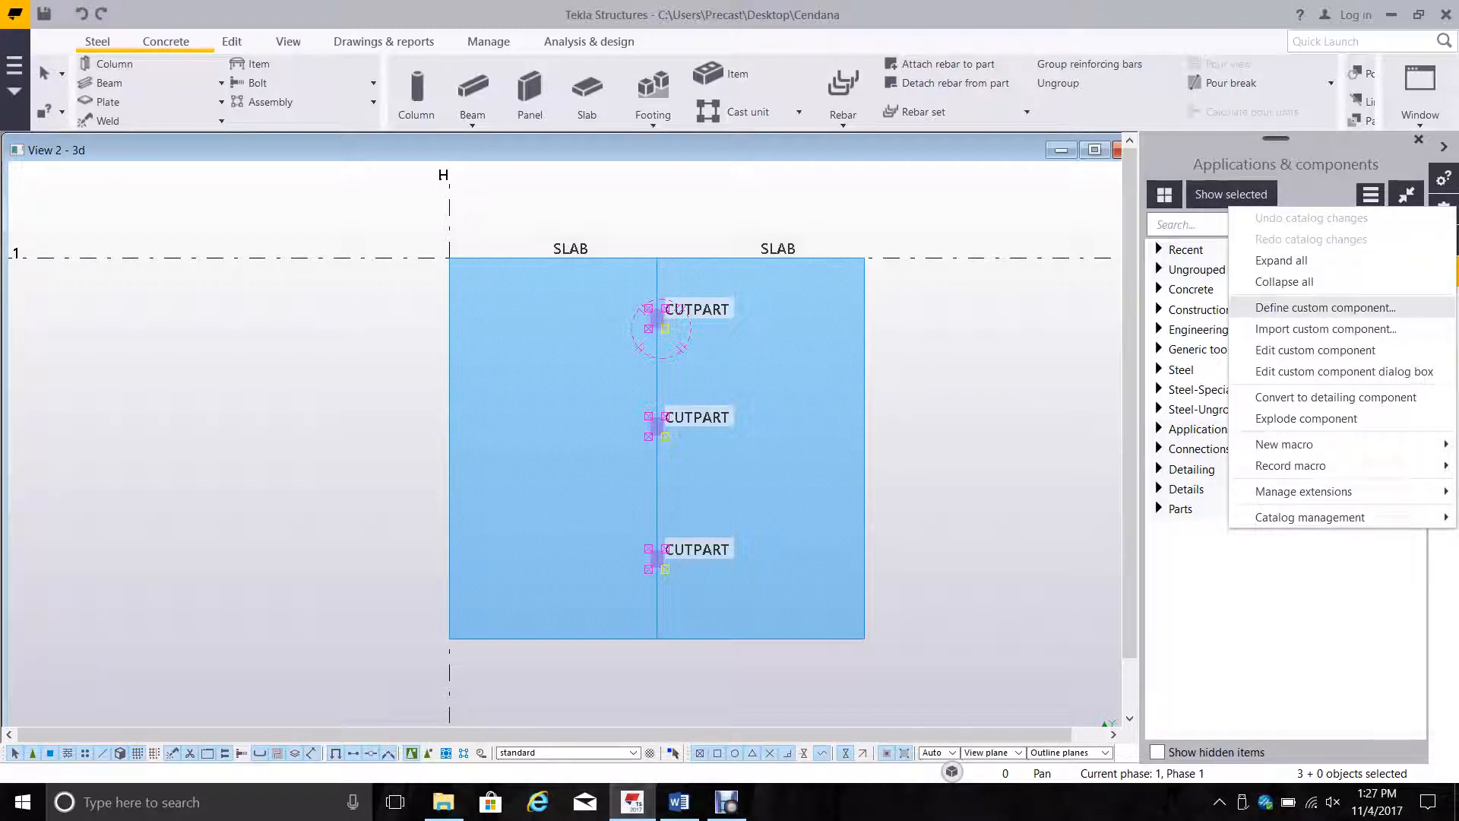
click(1326, 307)
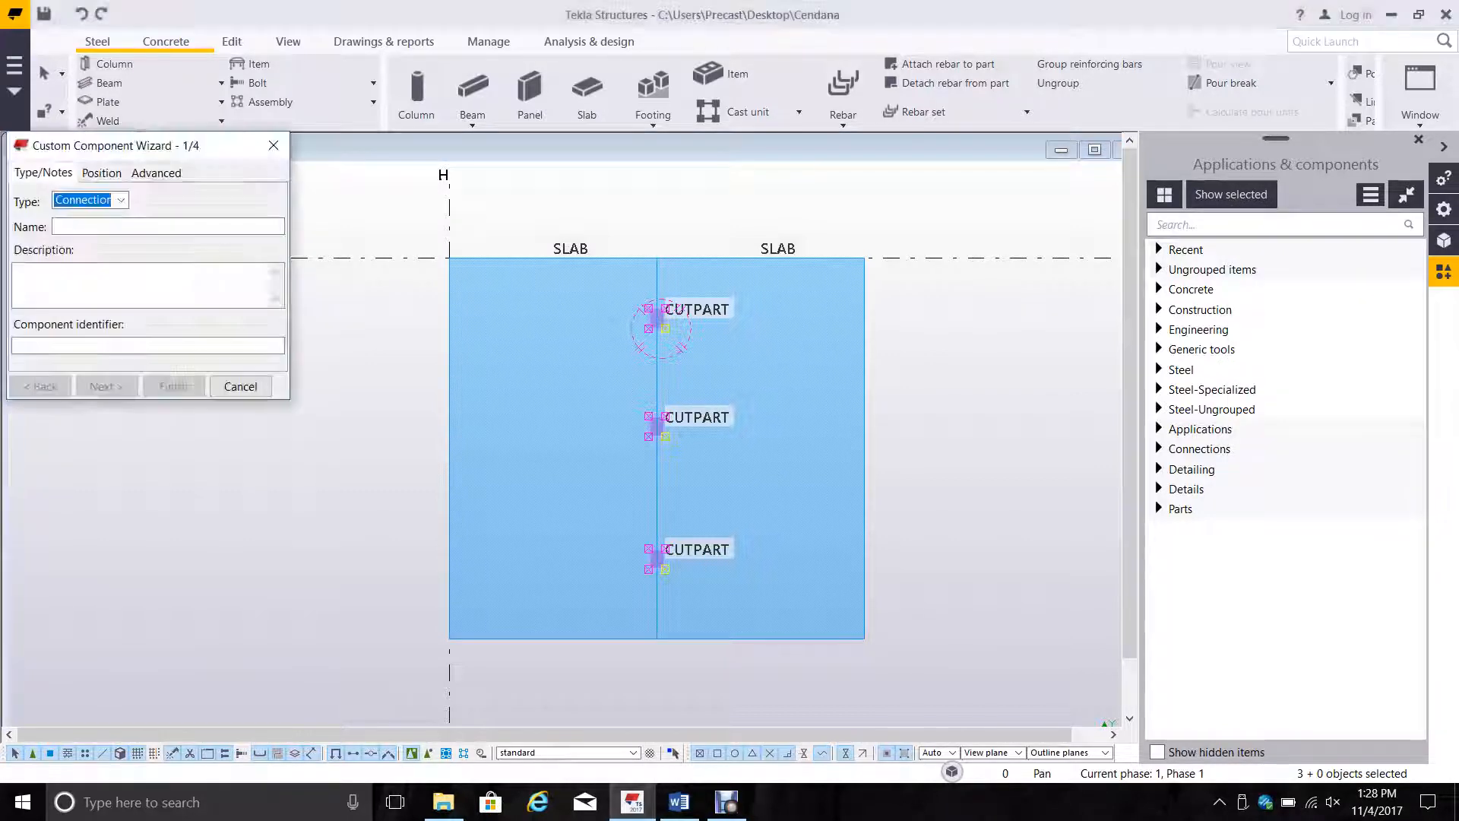
click(120, 200)
click(76, 251)
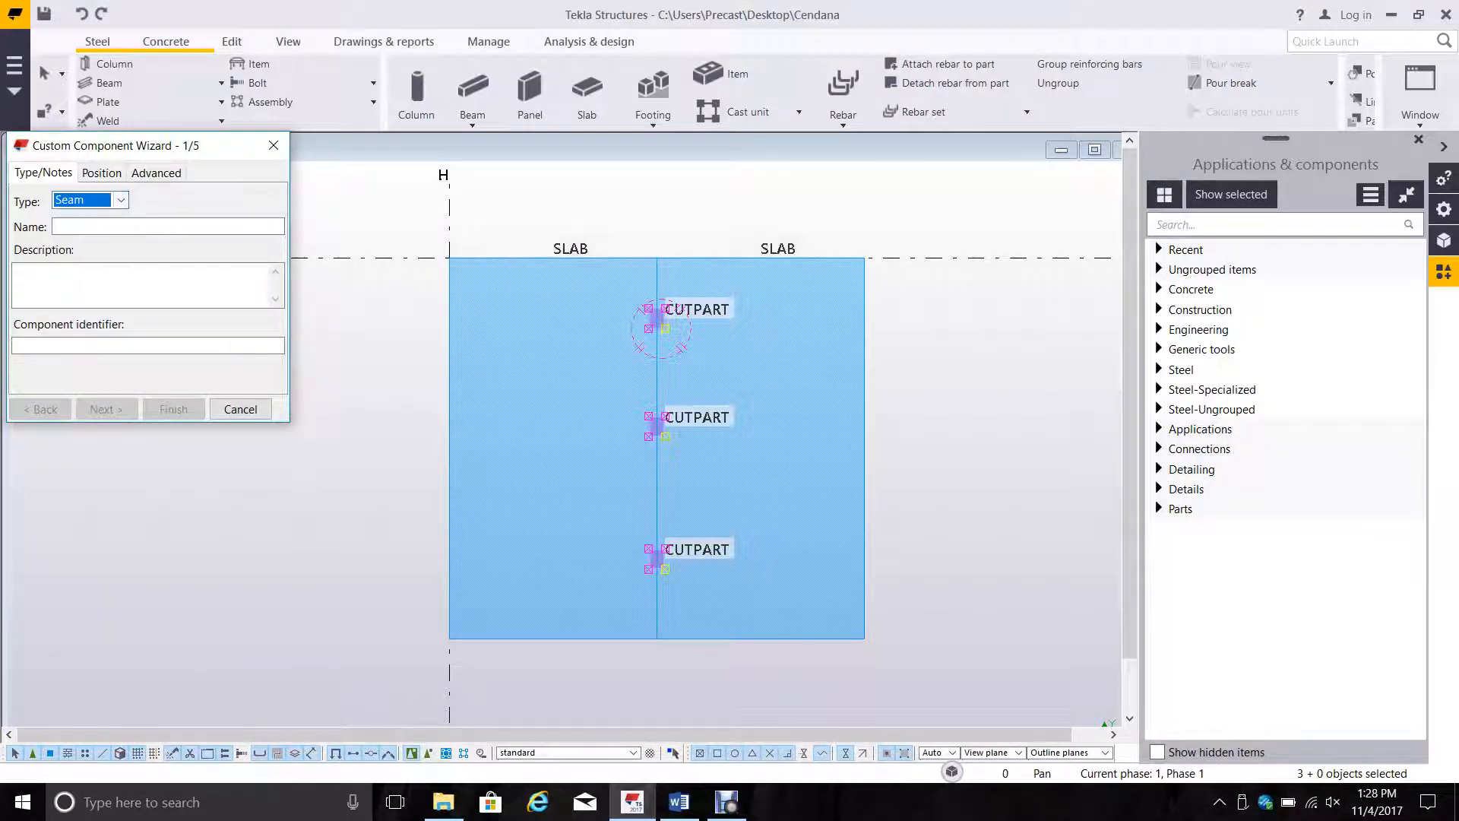
click(91, 225)
text(s)
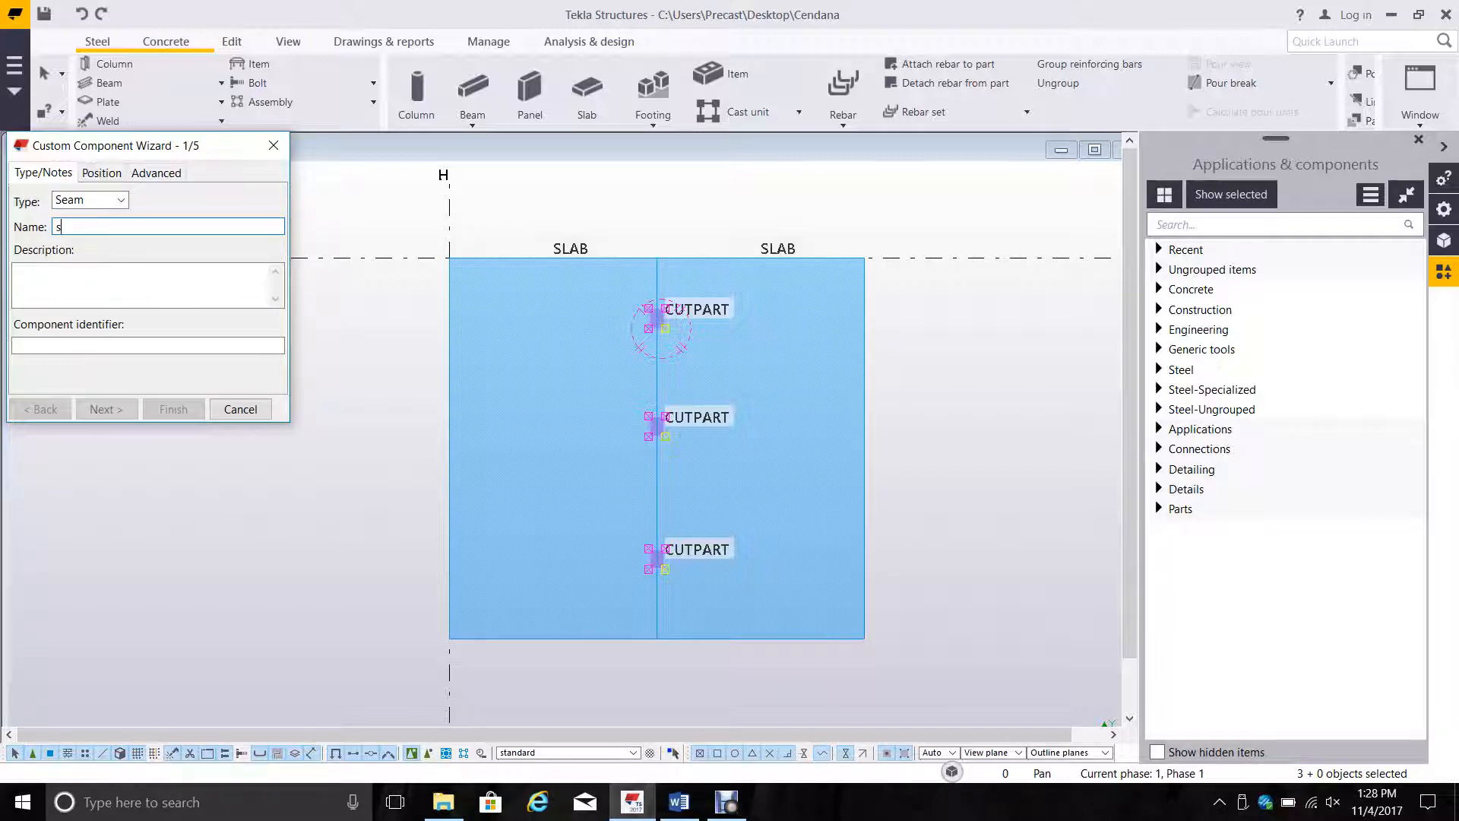
text(pcseam)
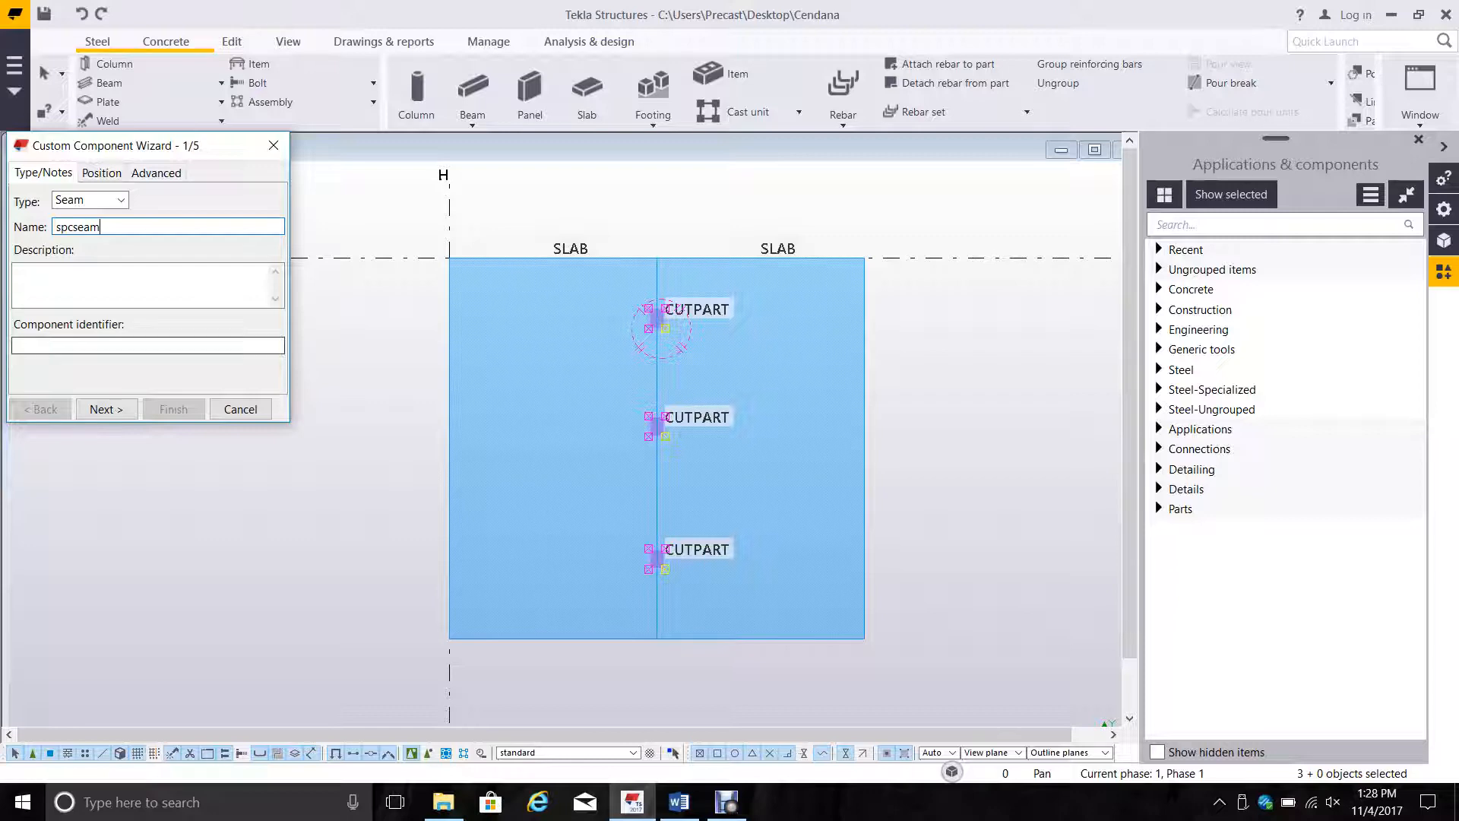
click(106, 409)
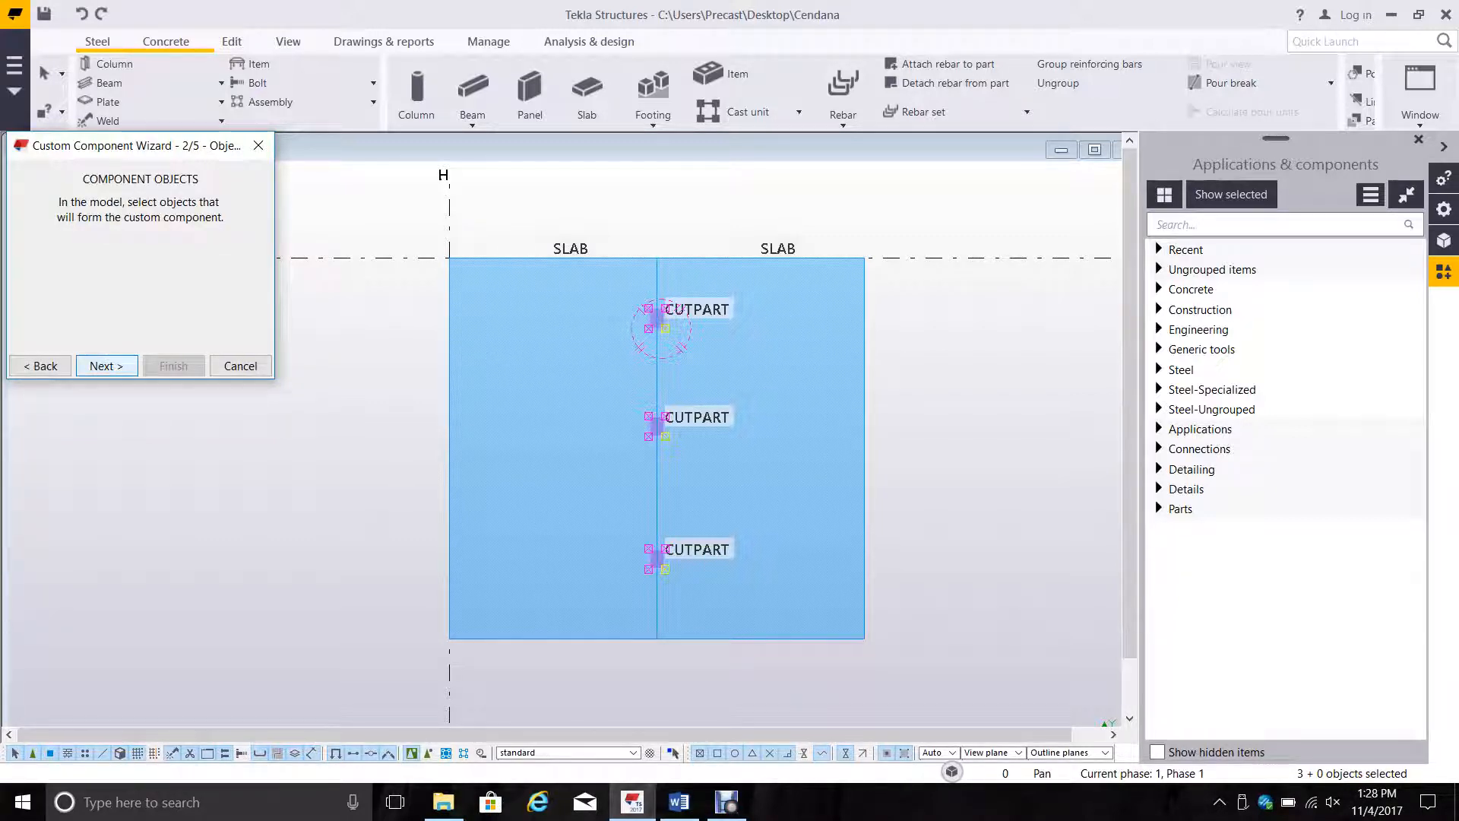
Step: Accept the three plates as component objects, then assign the slab on gridline H as main part and the adjoining slab as secondary part
click(106, 366)
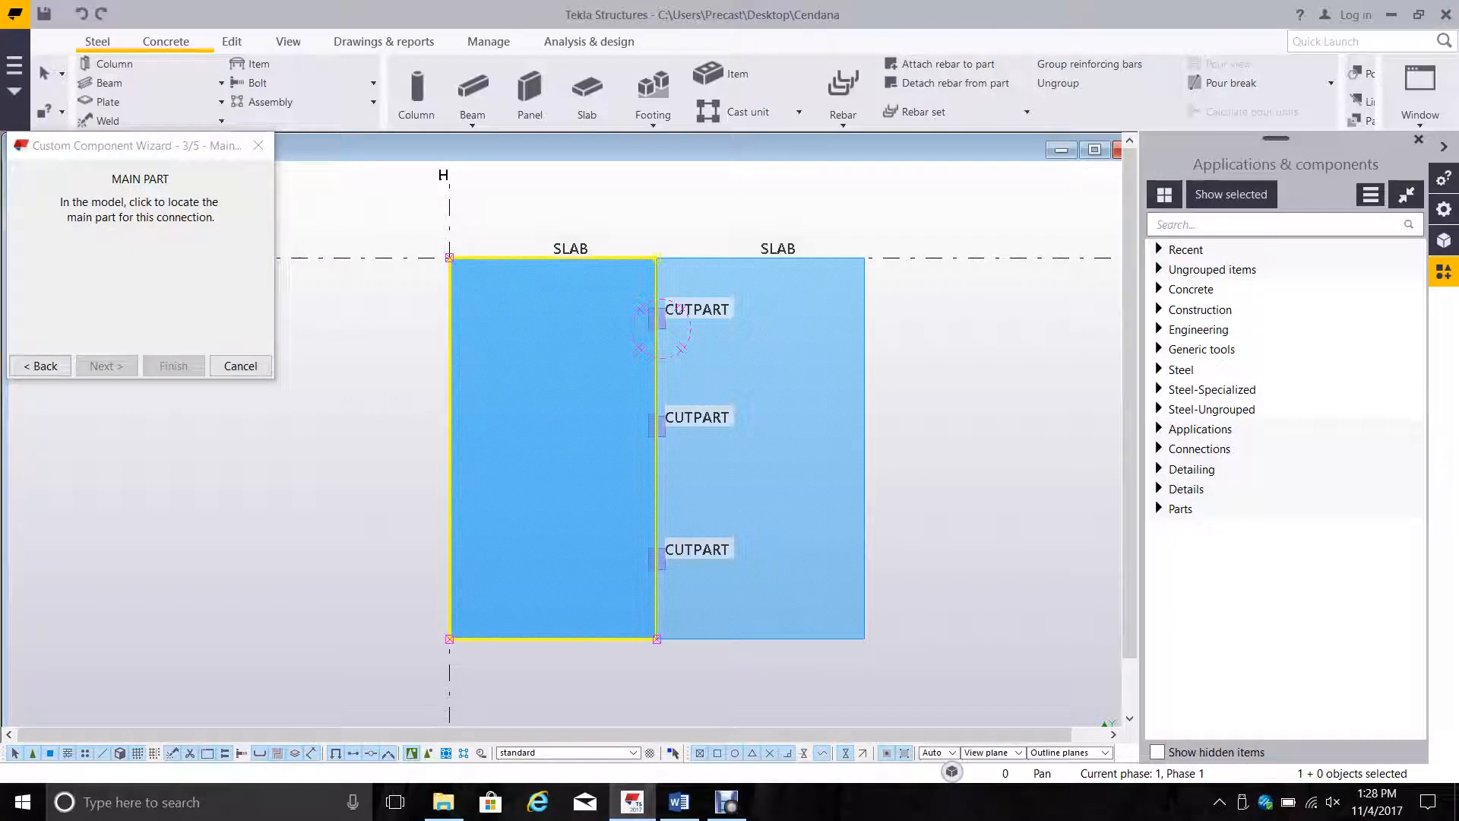
click(596, 549)
click(106, 365)
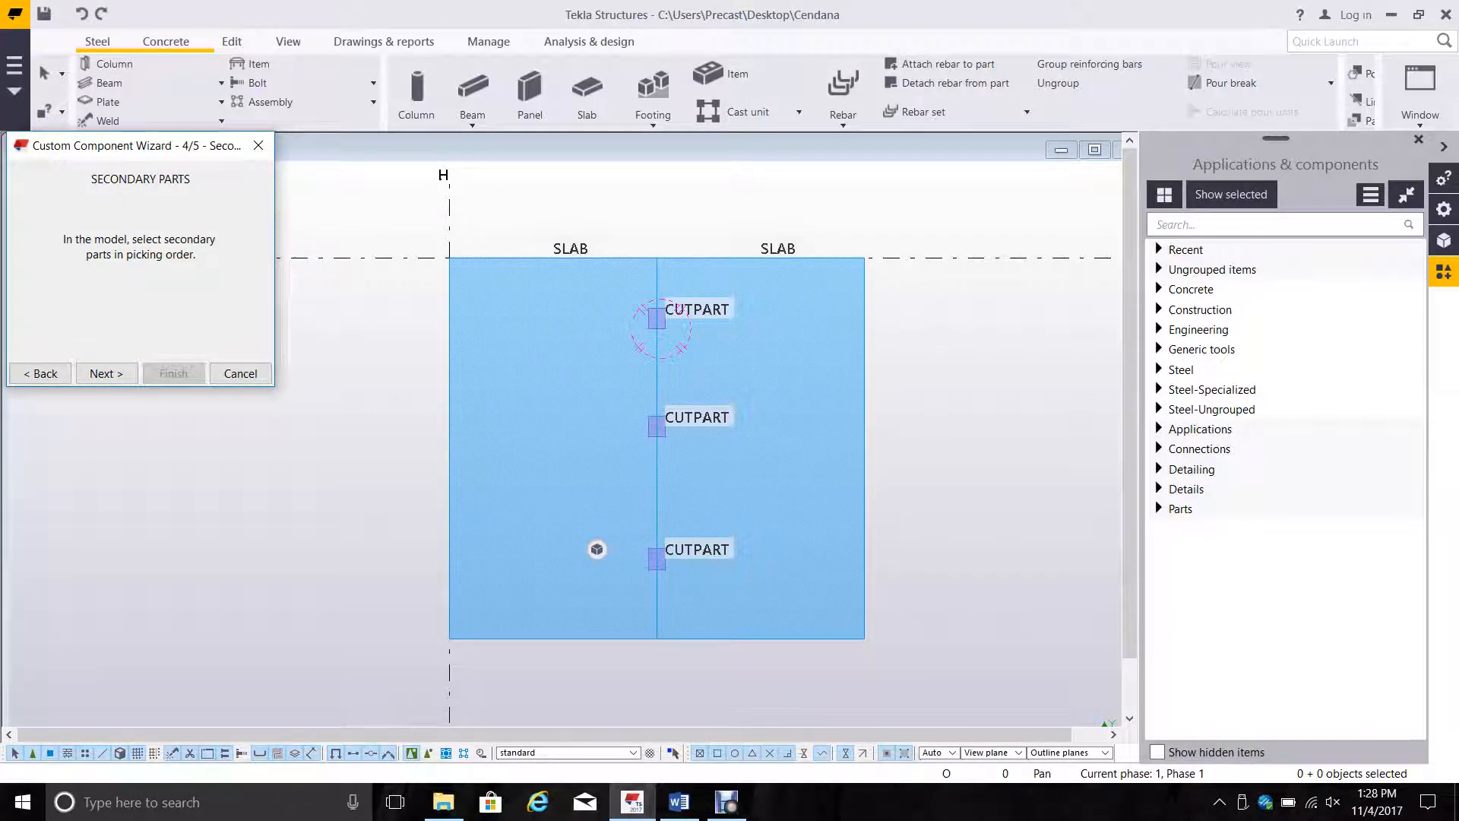
click(596, 548)
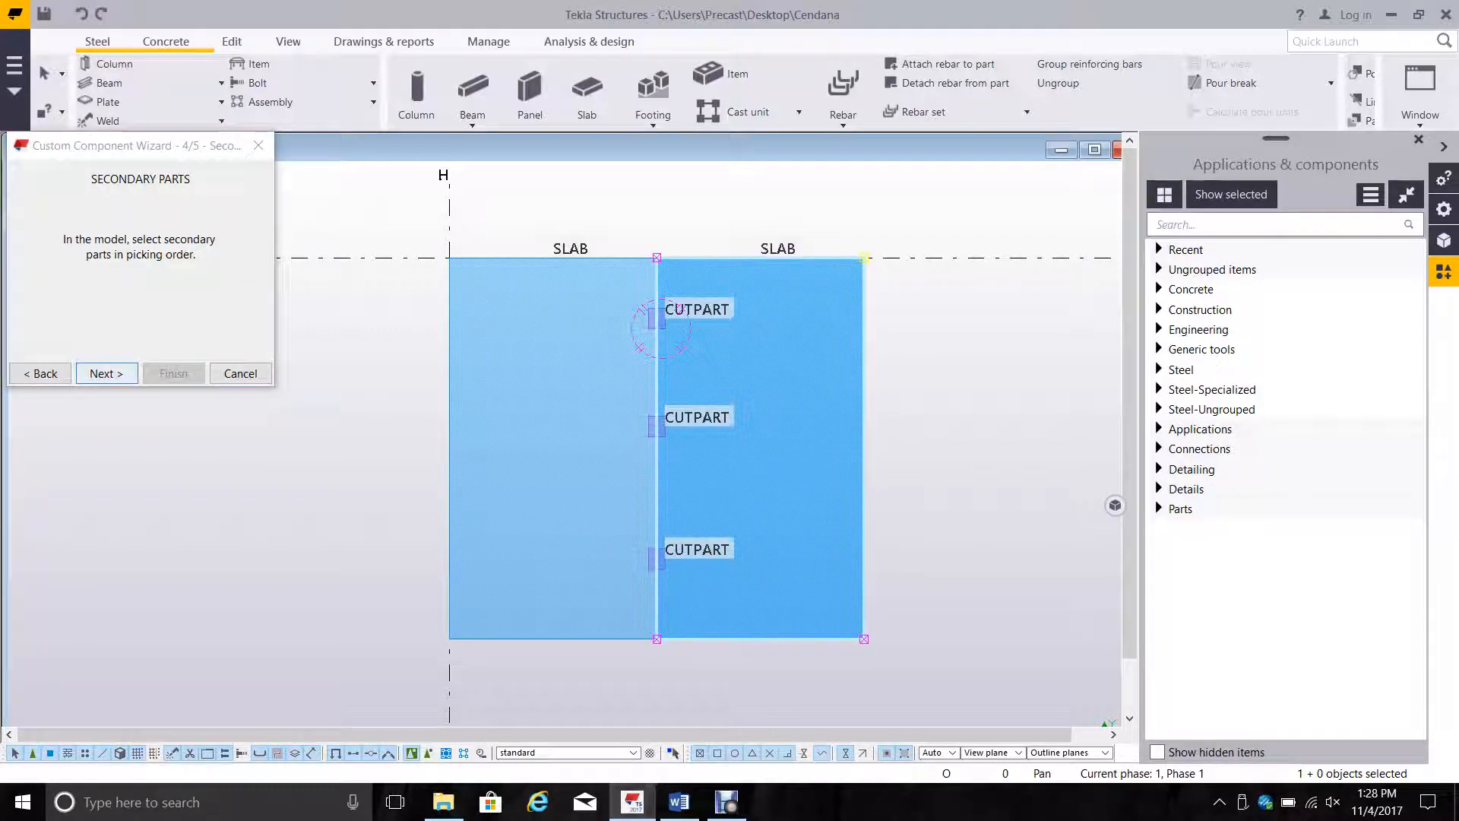
click(105, 373)
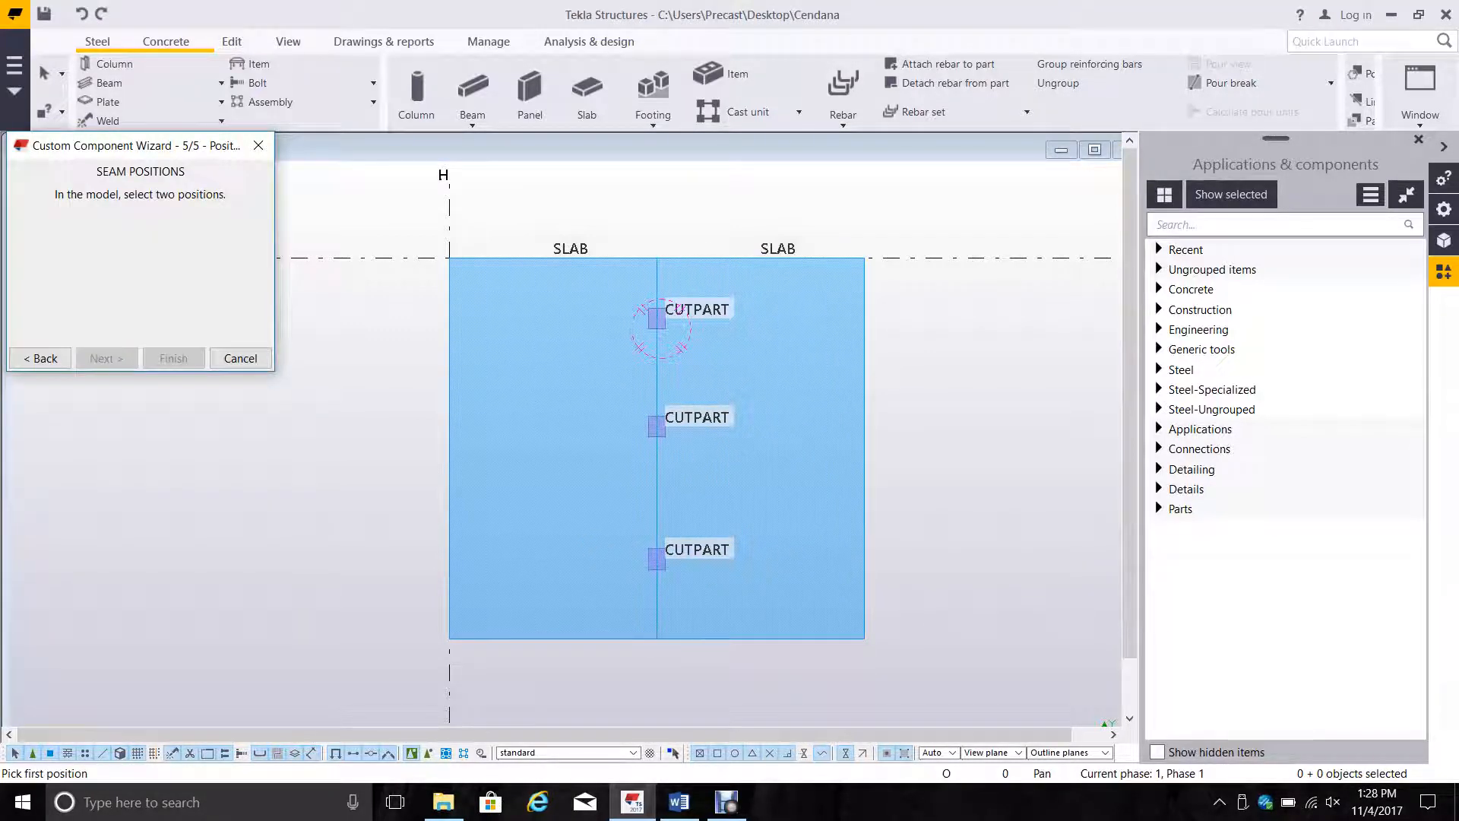
Step: Define the seam positions from the joint end away from gridline 1 to its end on gridline 1, and finish the component definition
click(657, 639)
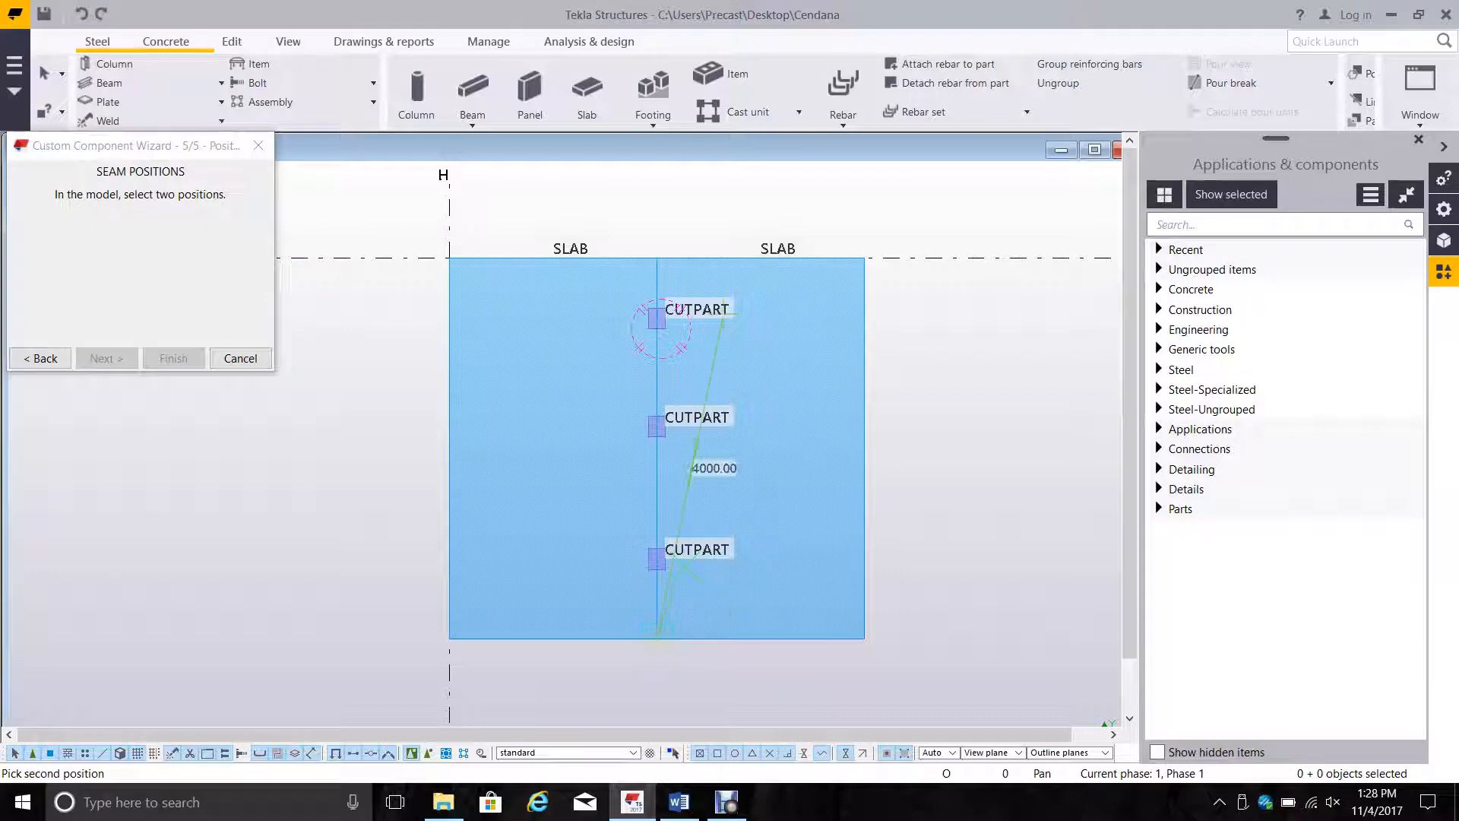
click(656, 258)
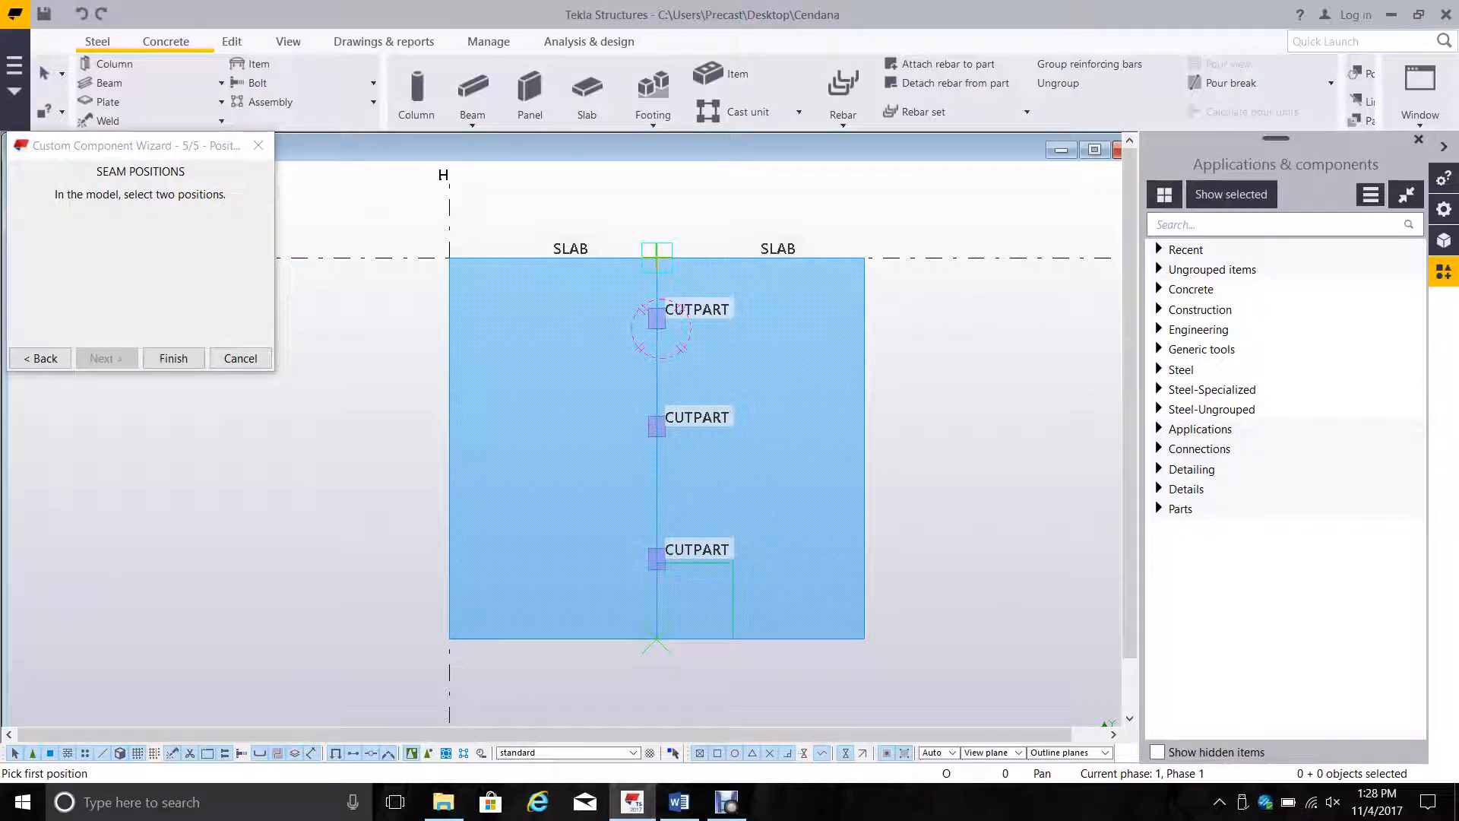
click(173, 358)
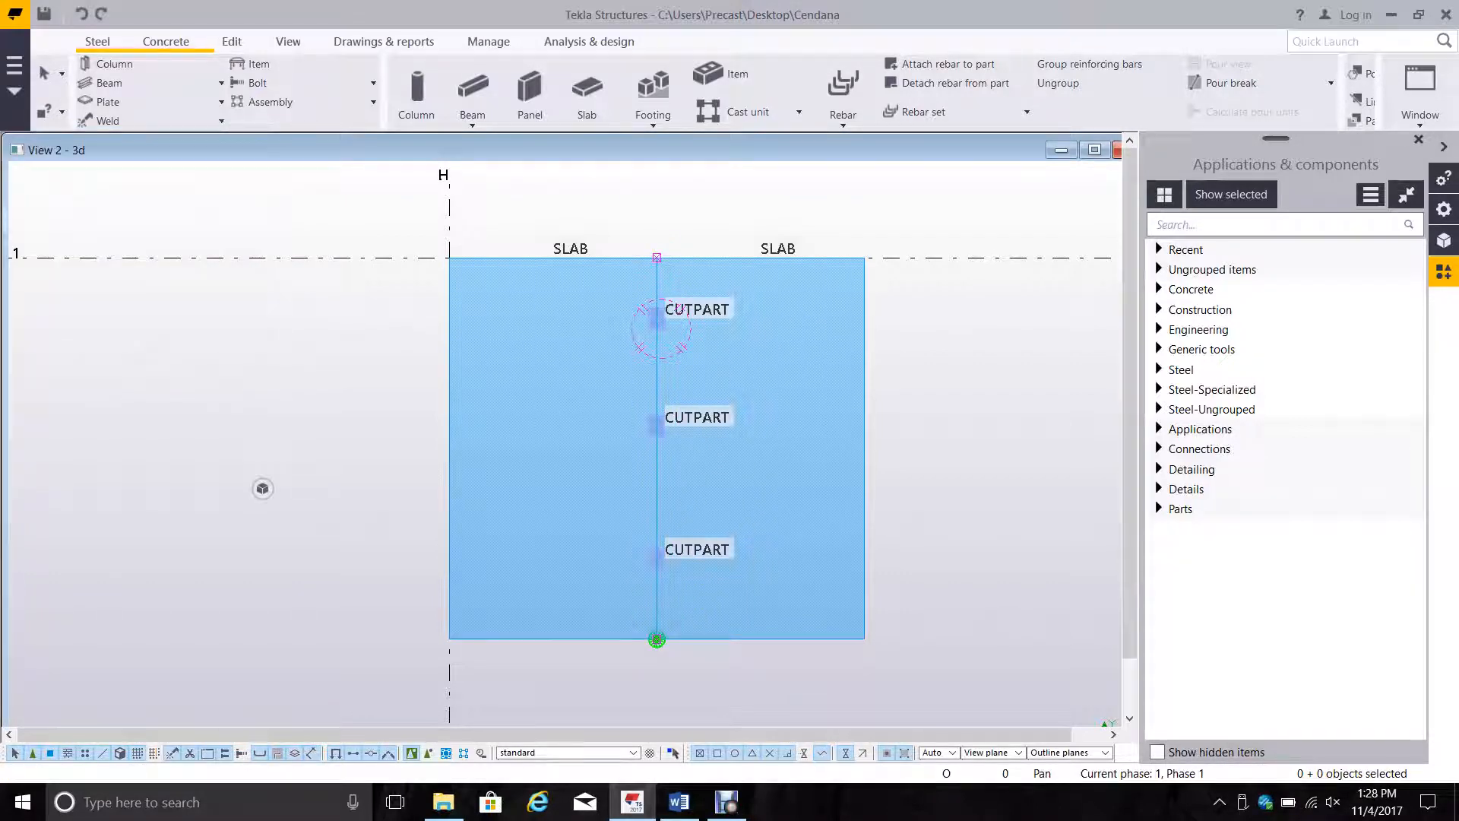
right_click(872, 306)
click(918, 316)
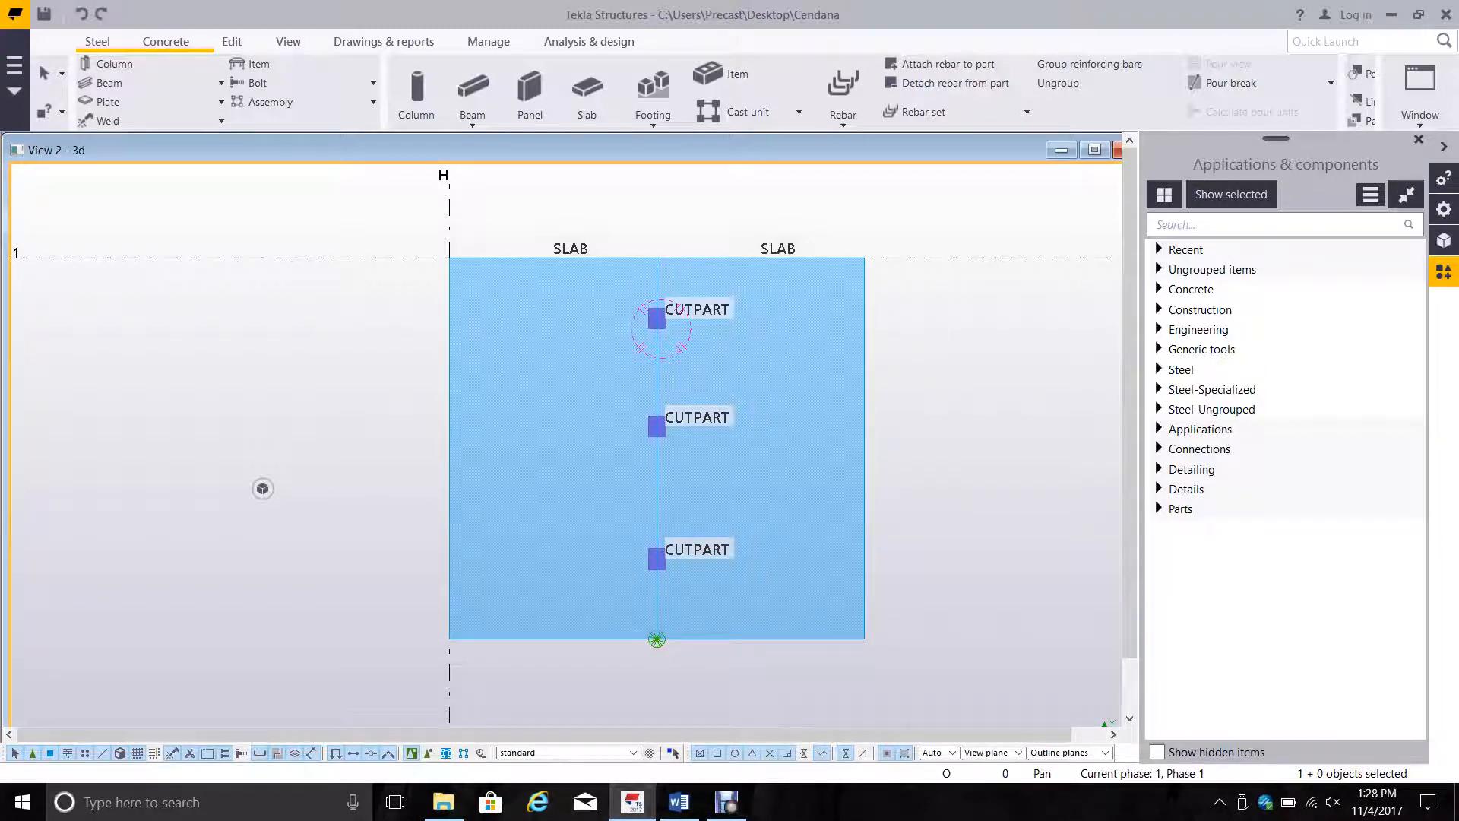
Step: Delete the seam component together with its three plates from the slab joint
scroll(772, 508, up, 1)
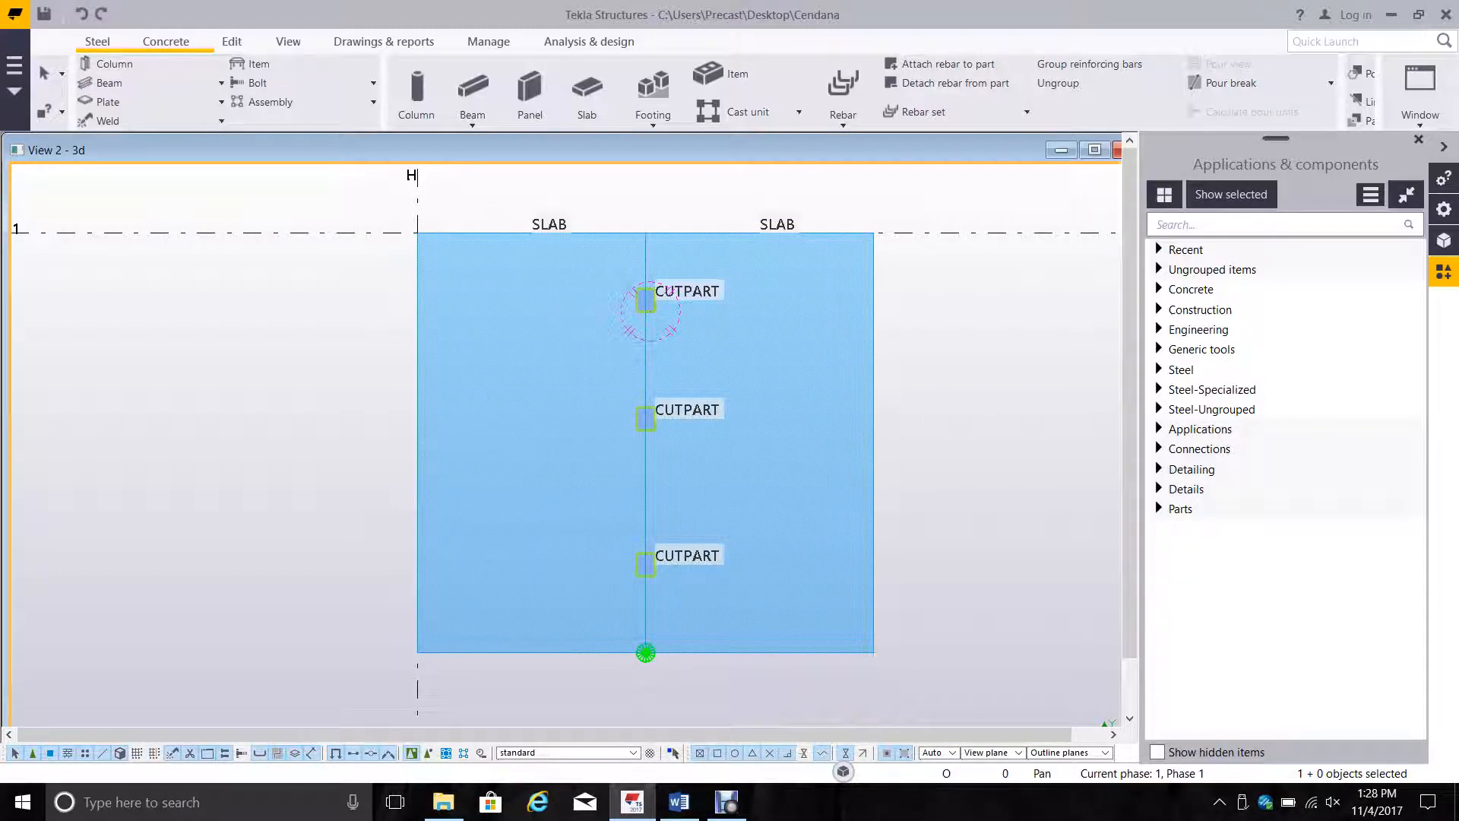
key(Delete)
scroll(649, 493, down, 3)
middle_drag(681, 593, 578, 403)
scroll(707, 373, up, 5)
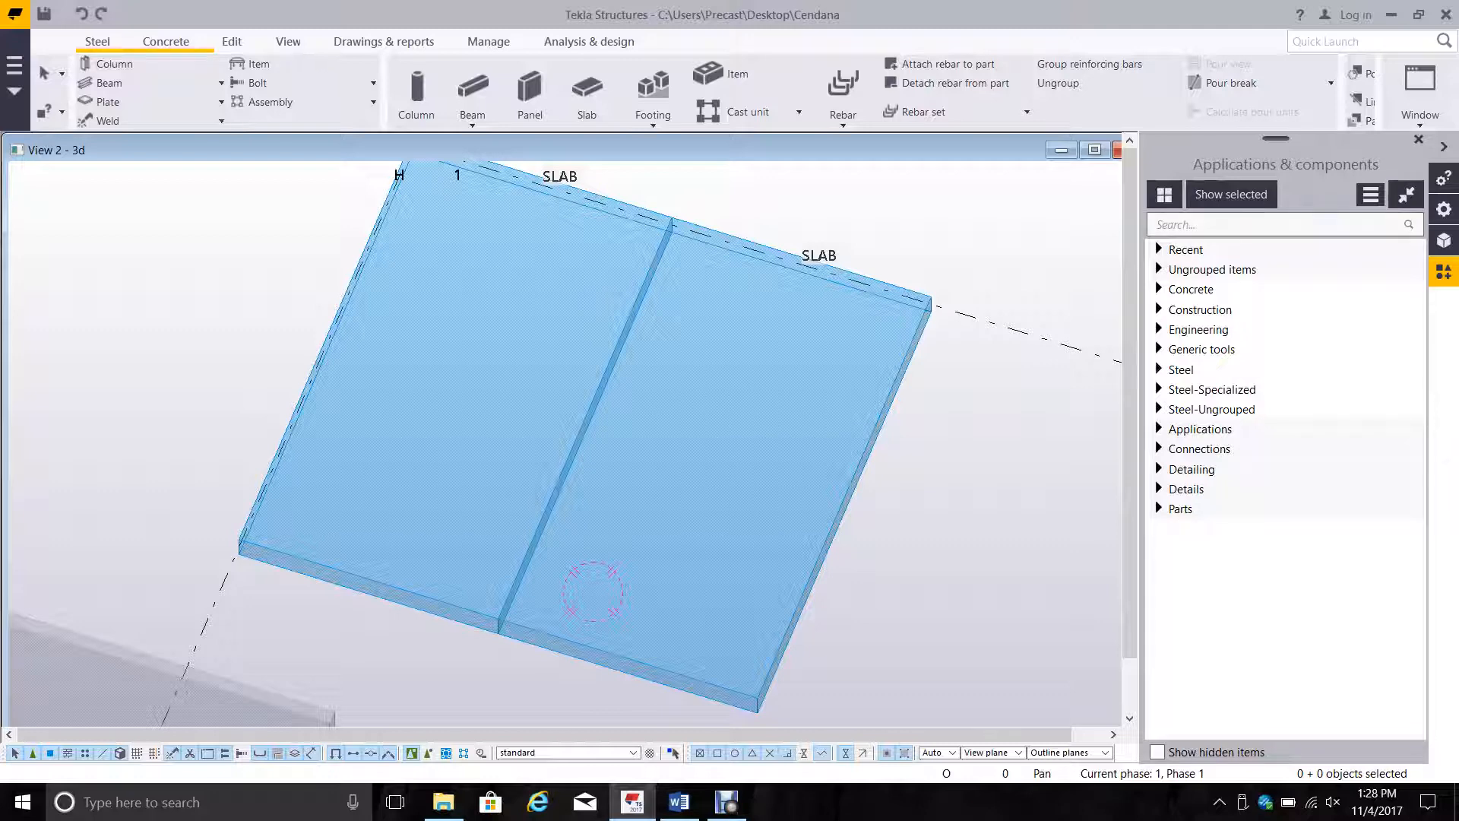
Step: Search the component catalog for "spcs" and start placing the spcseam component
click(1208, 224)
text(s)
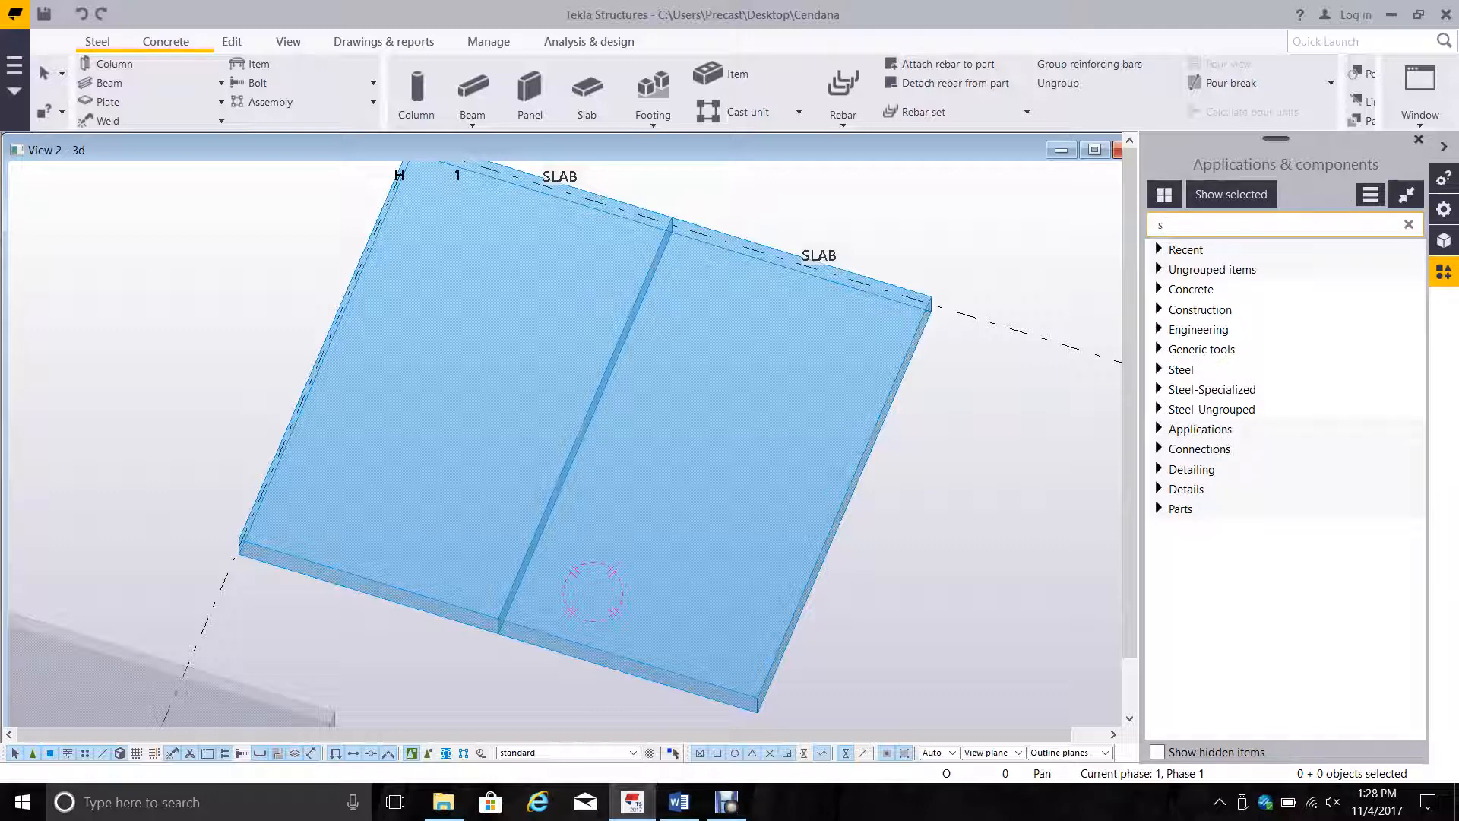
text(pcs)
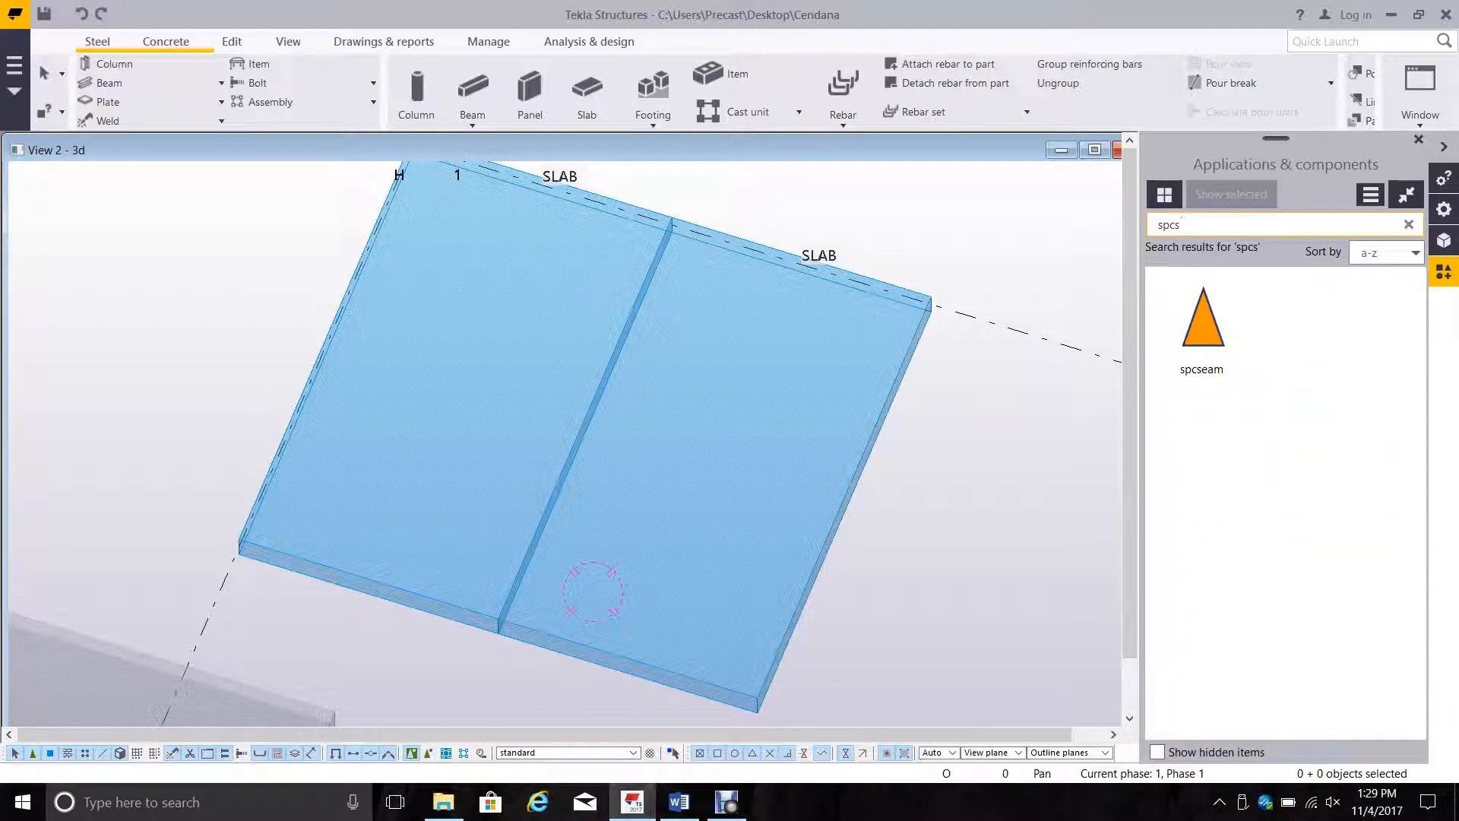
click(1202, 319)
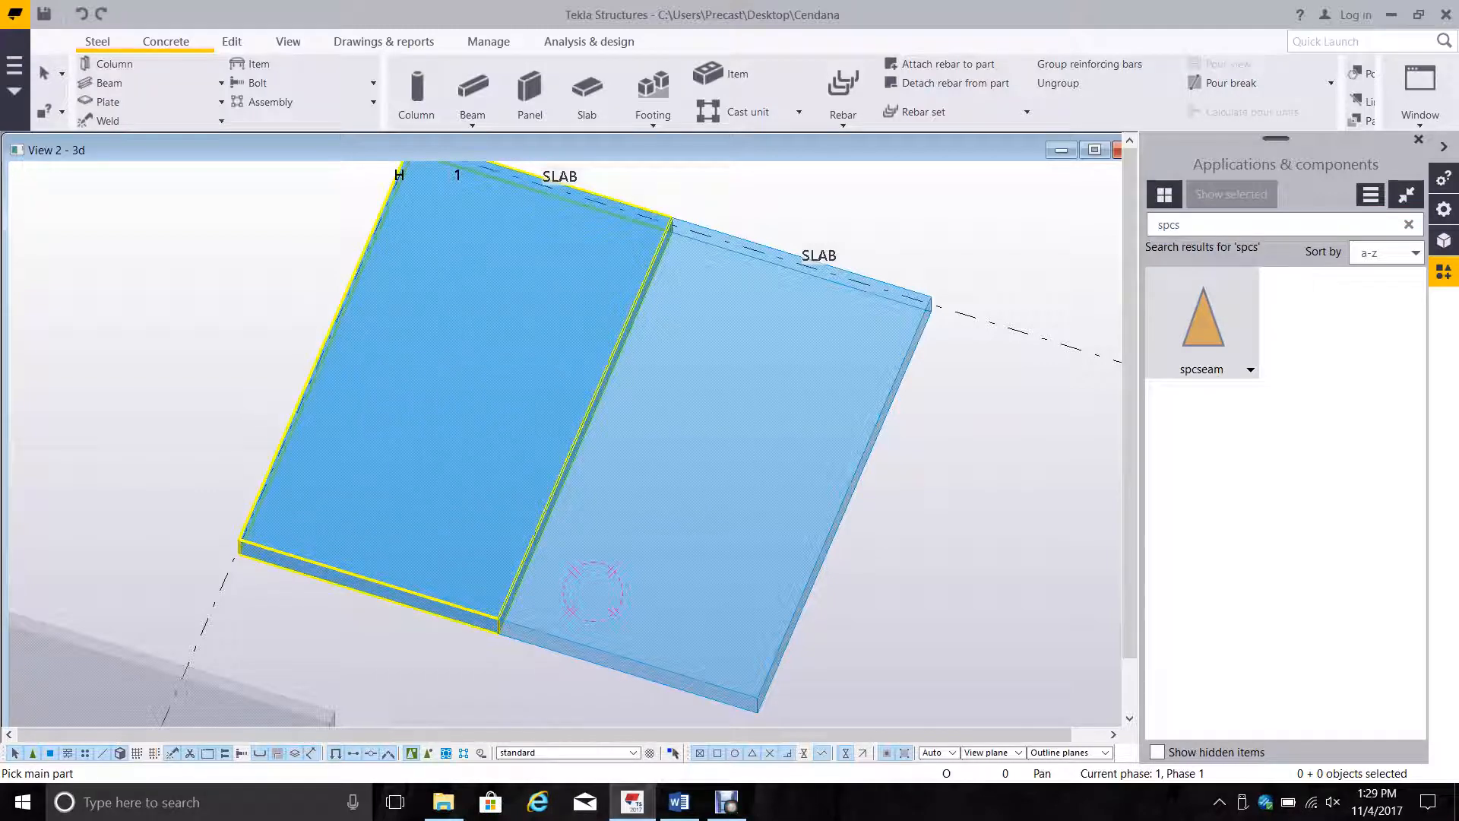
Step: Try to apply spcseam between the two slabs along the full length of their joint
click(456, 532)
click(551, 640)
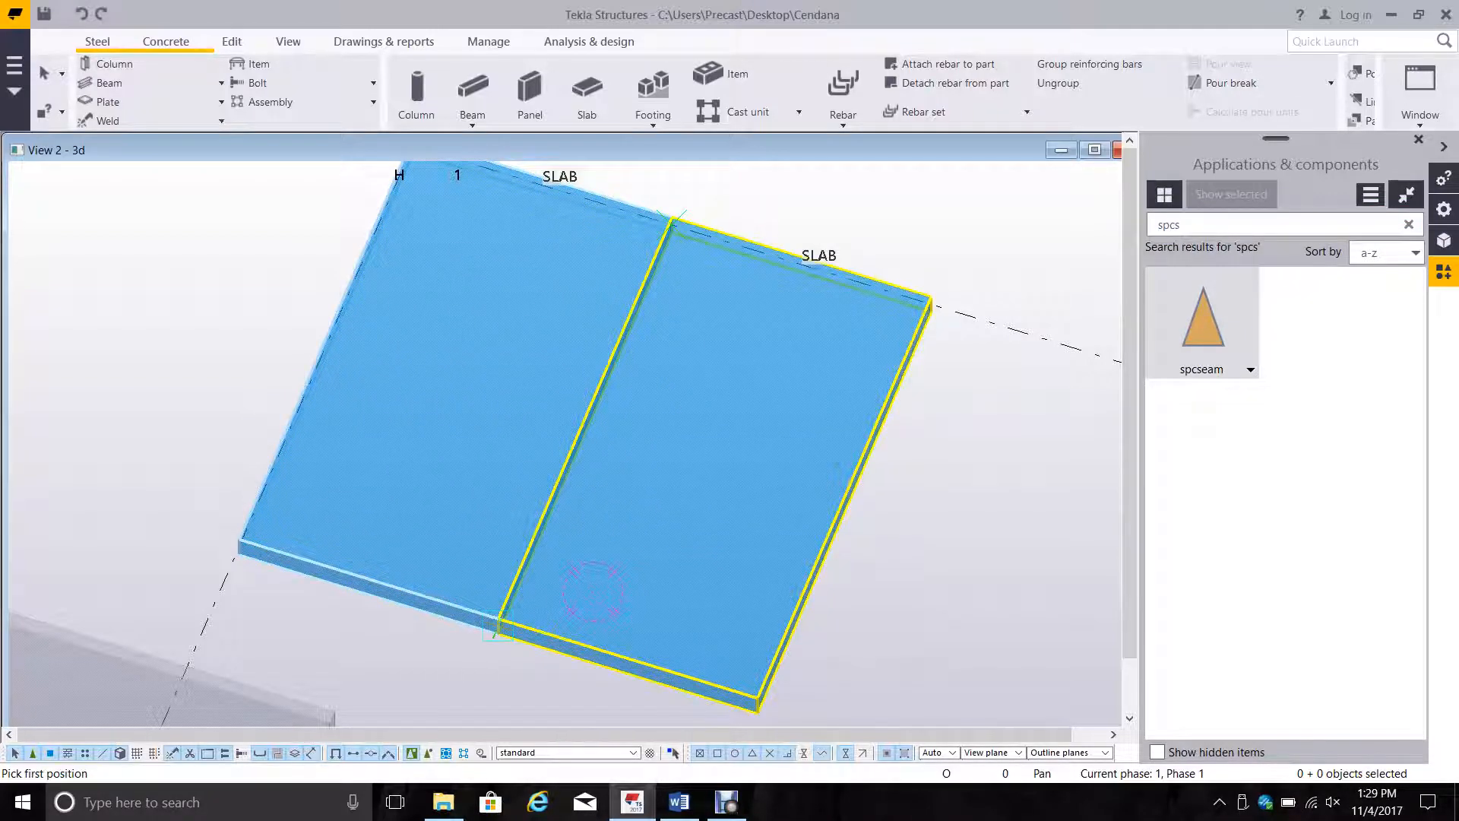
click(498, 628)
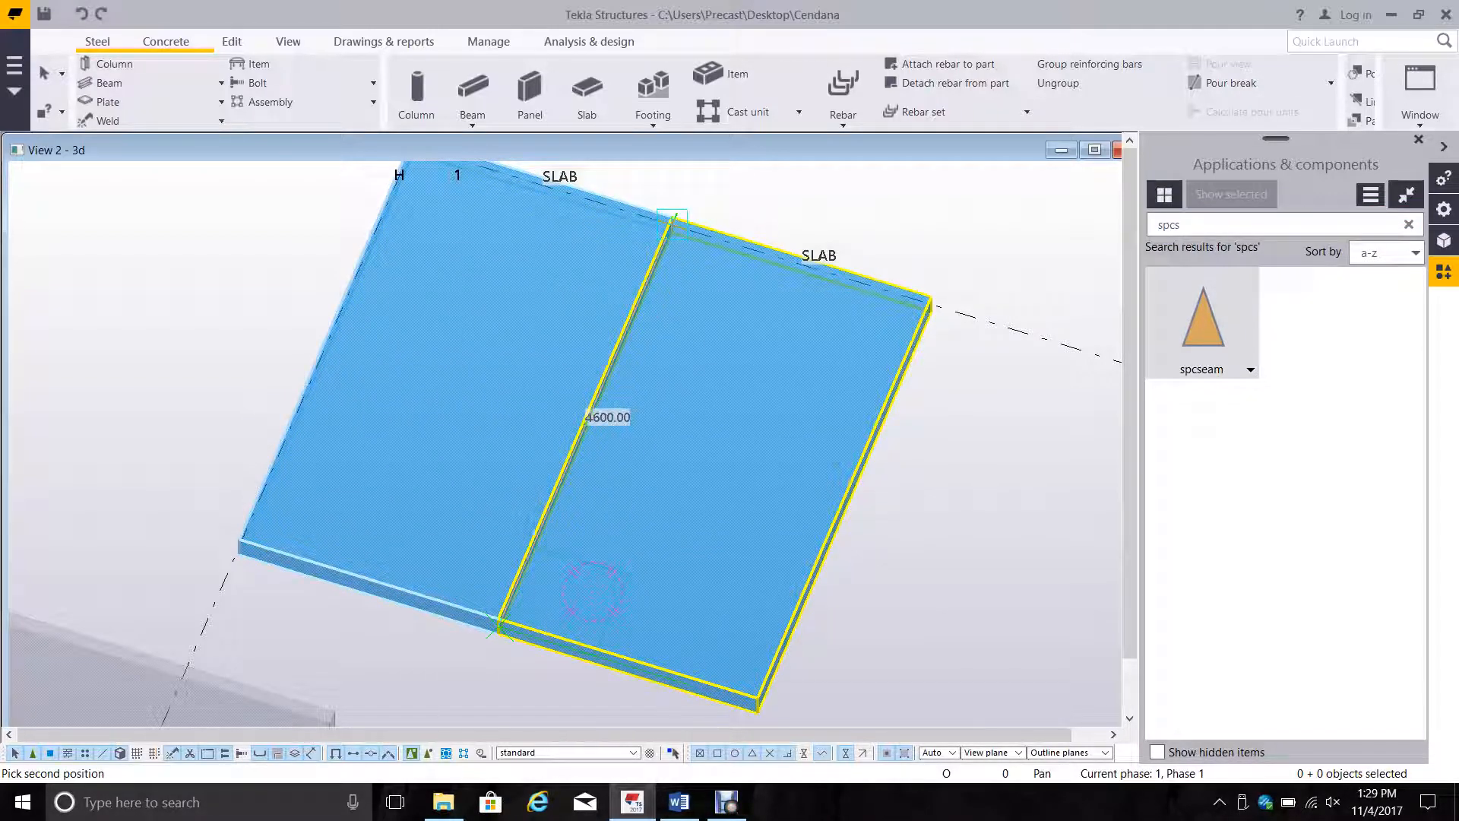
click(601, 416)
middle_drag(499, 628, 651, 479)
scroll(655, 499, up, 6)
scroll(659, 516, up, 1)
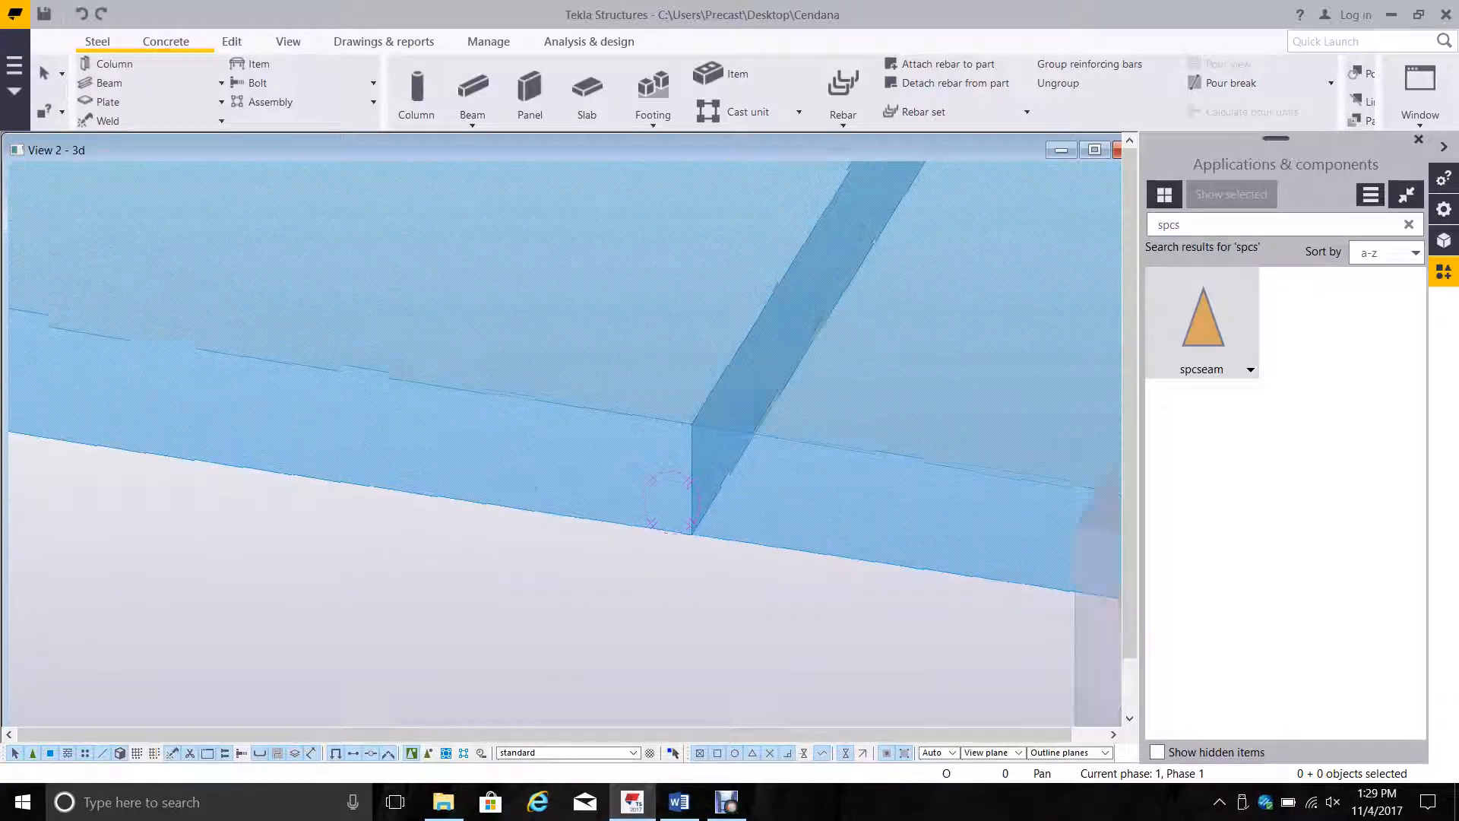
scroll(652, 471, down, 3)
Step: Apply spcseam to the two slabs, picking the lower and upper corners of the joint at the end face away from gridline 1
click(652, 471)
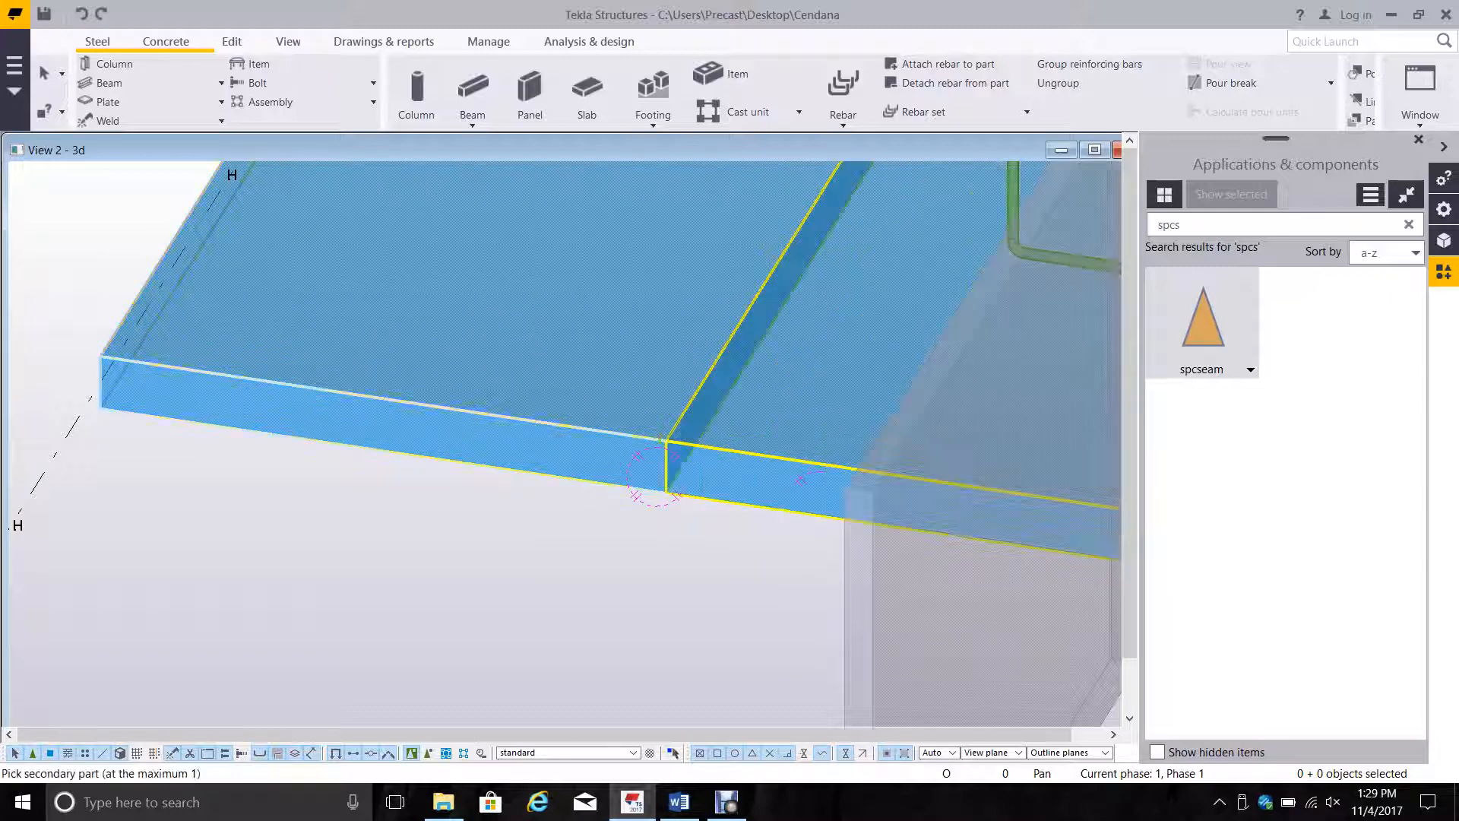
click(686, 469)
click(664, 494)
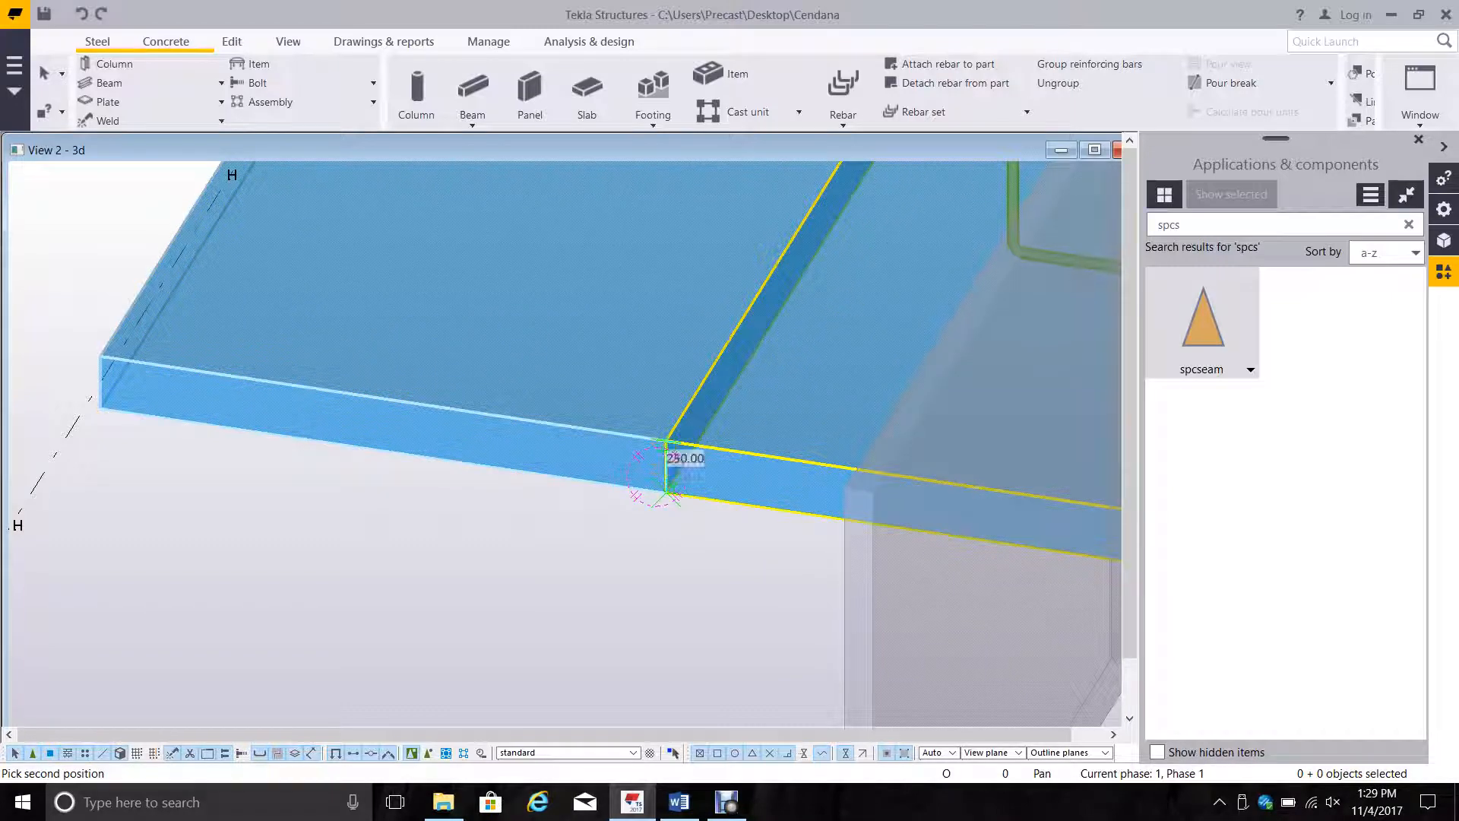
click(666, 441)
scroll(662, 487, down, 2)
scroll(659, 481, down, 1)
ctrl+middle_drag(1011, 342, 1064, 506)
scroll(696, 543, down, 8)
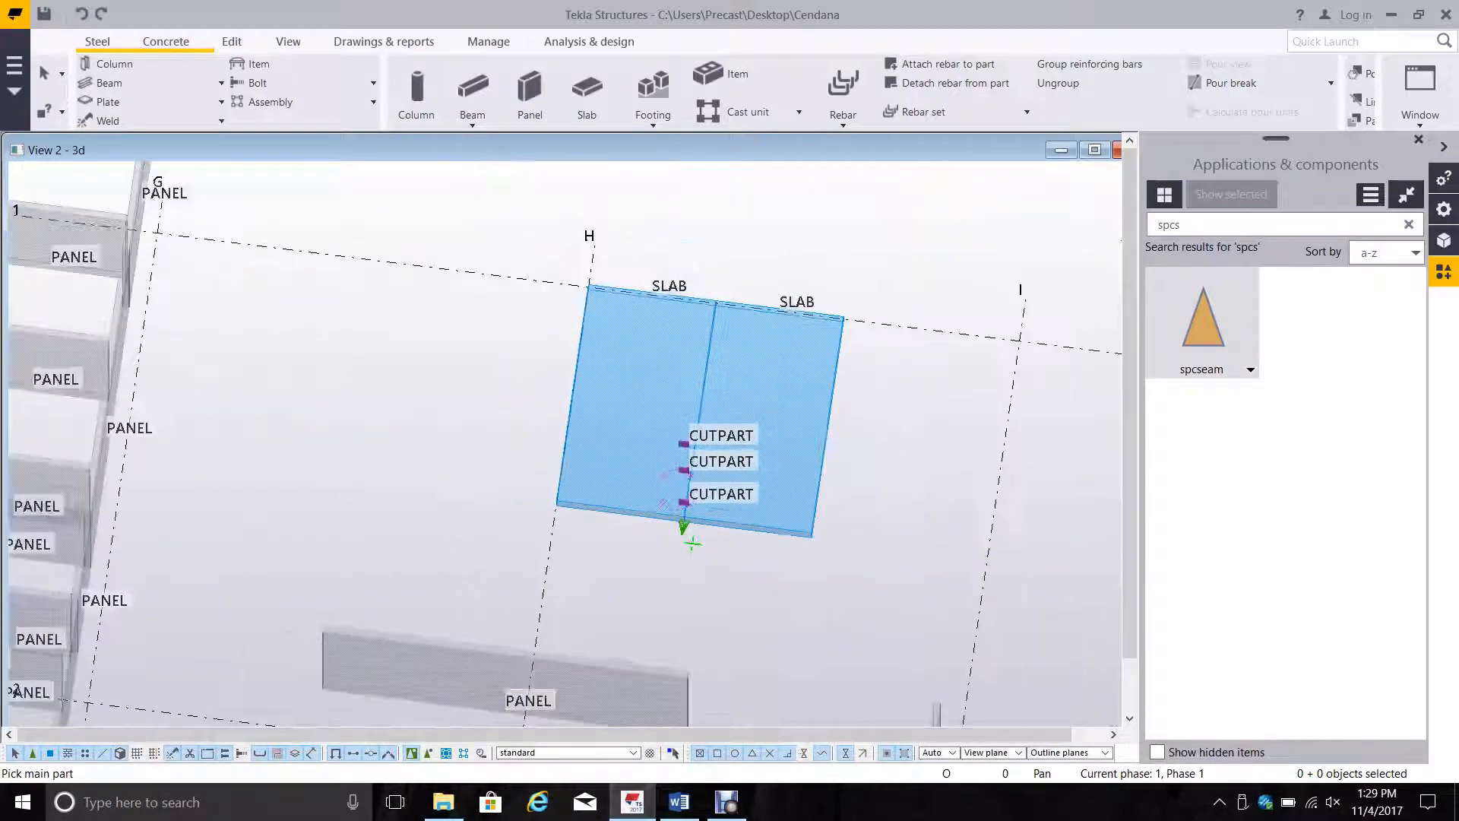
Step: Apply spcseam to the two adjoining wall panels near gridlines F and 1, from the bottom to the top of their vertical joint
middle_drag(688, 535, 1078, 592)
scroll(639, 490, up, 10)
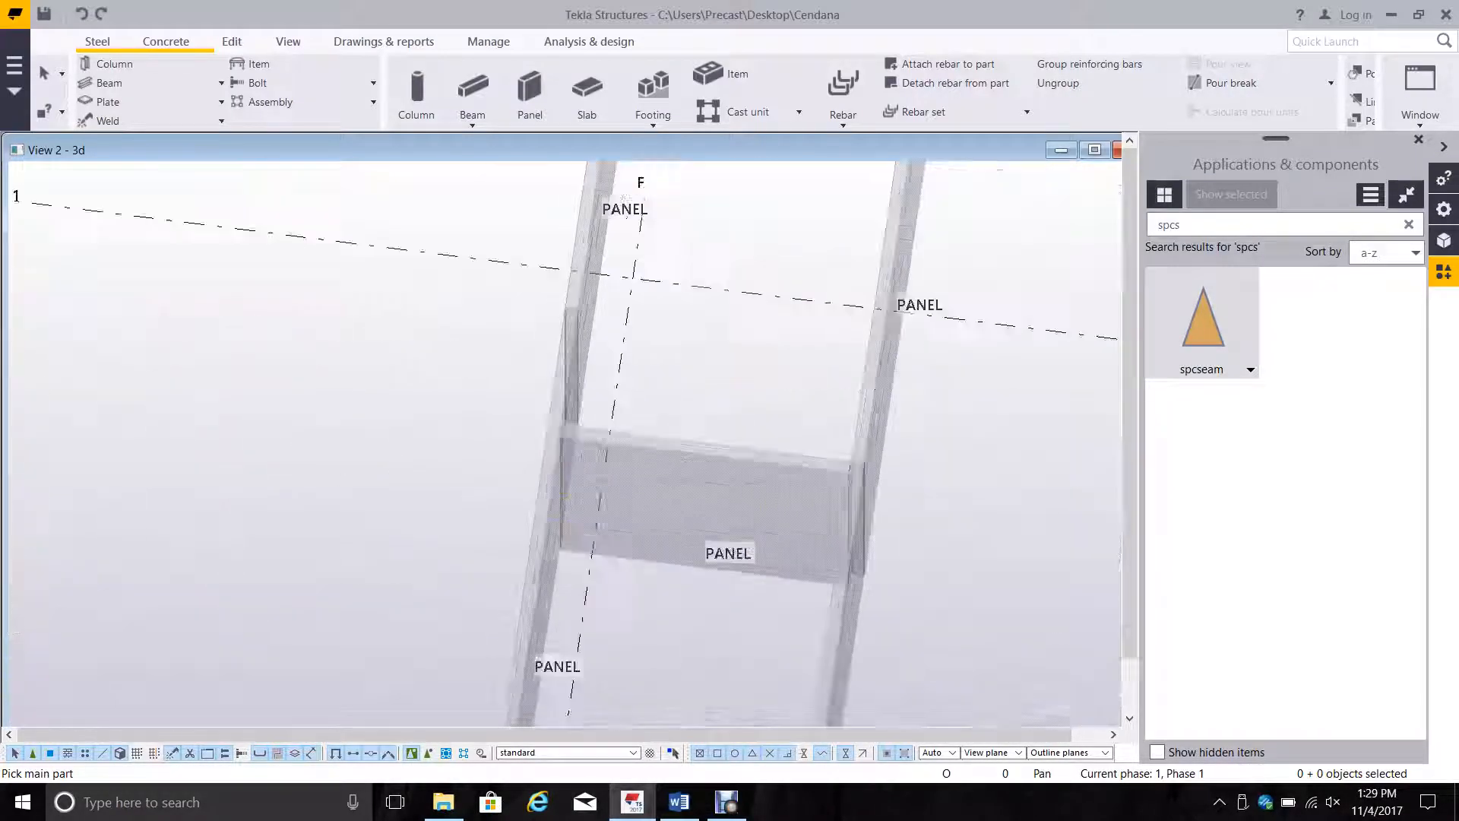
scroll(638, 491, down, 3)
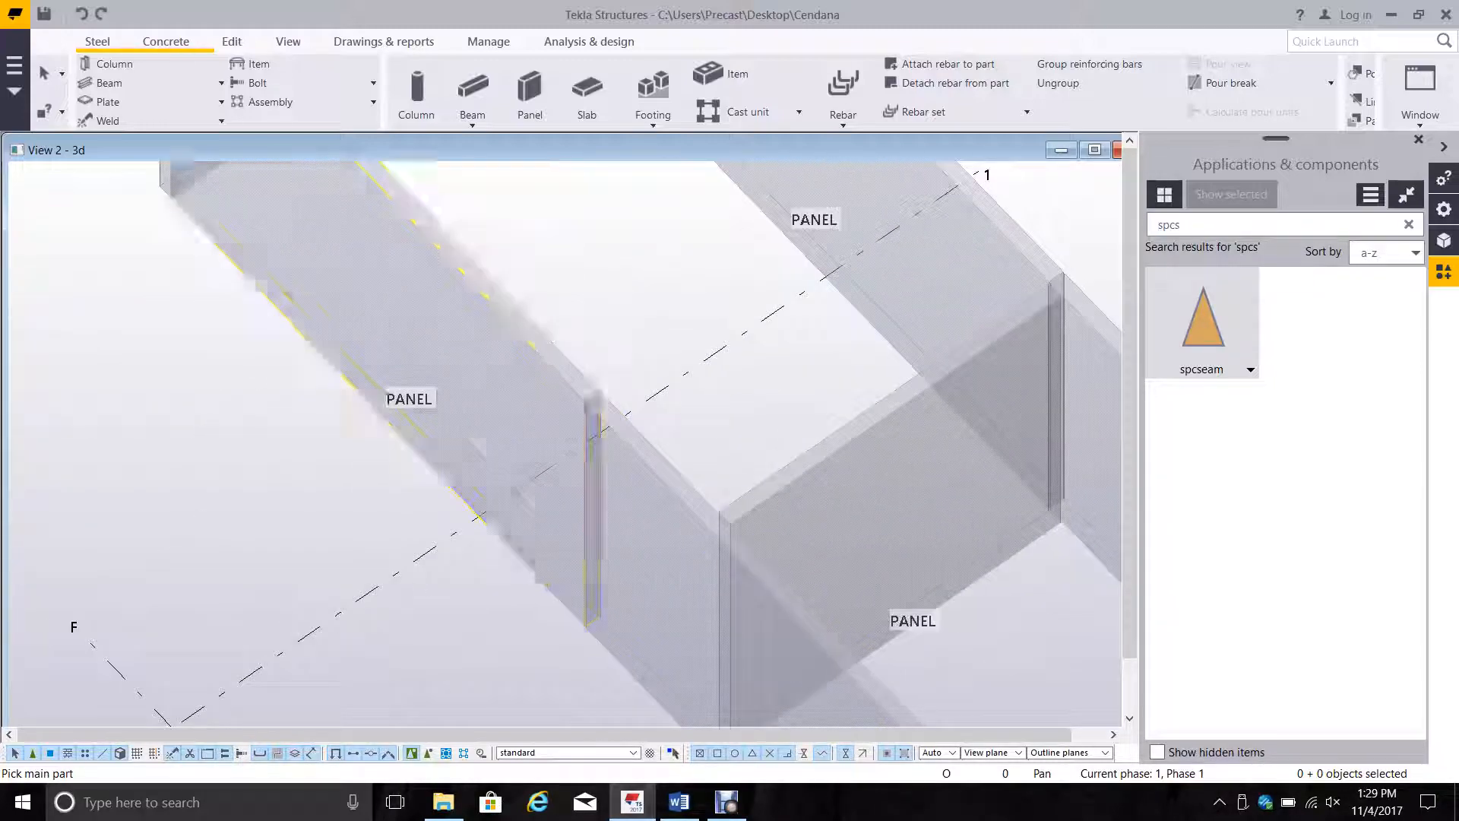
click(600, 422)
click(599, 651)
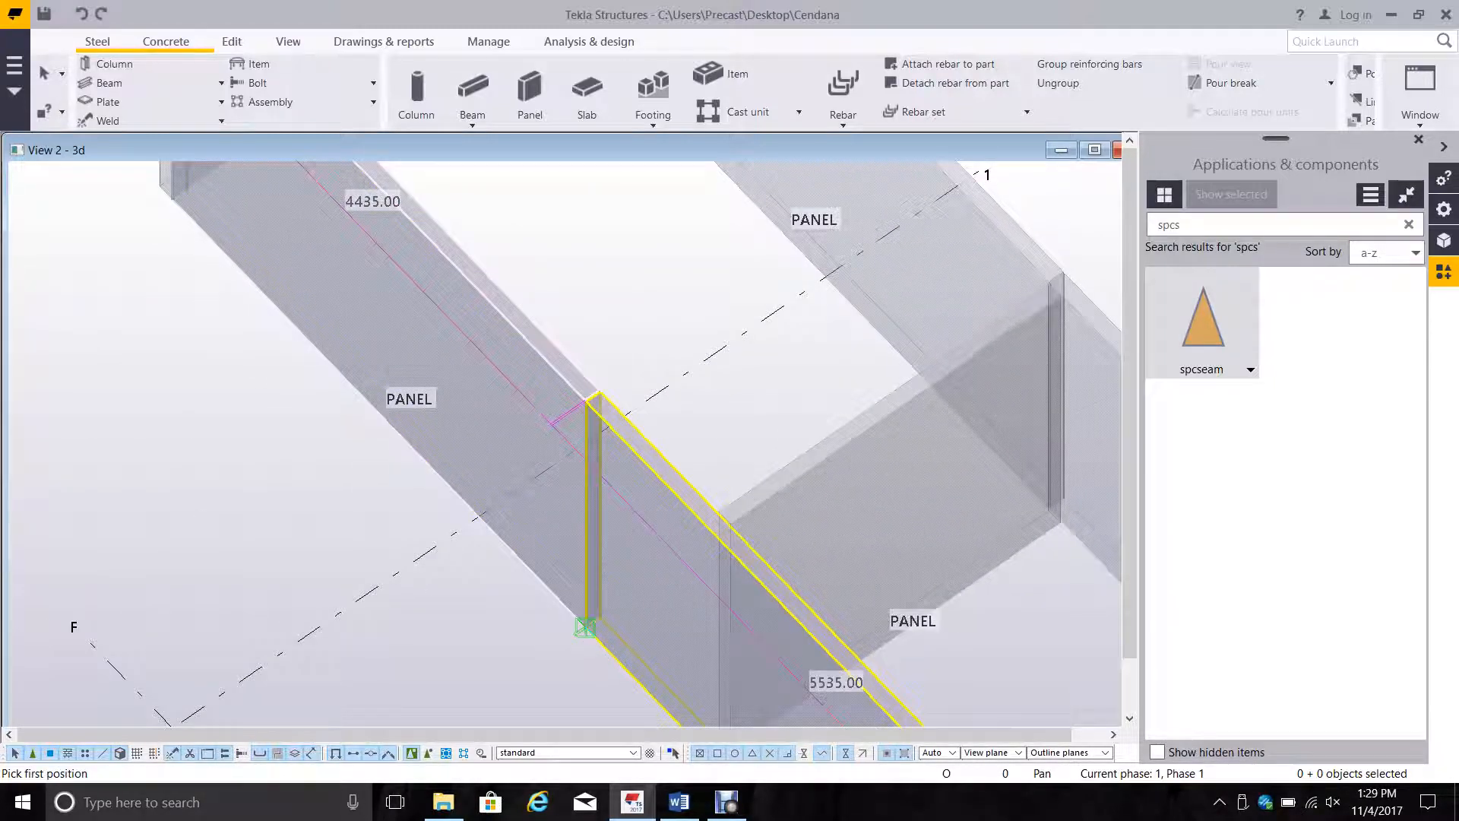
click(584, 628)
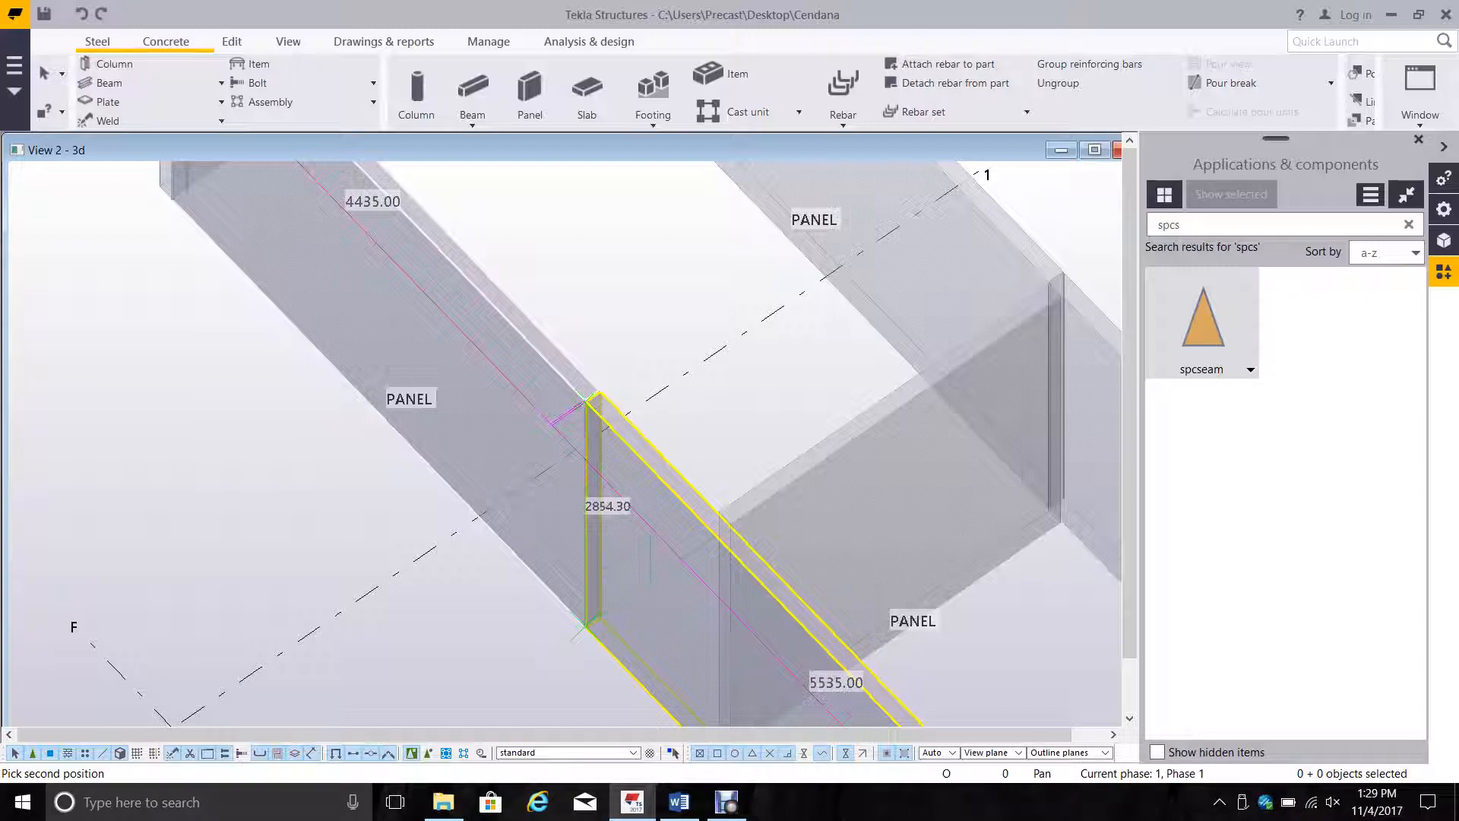
click(590, 398)
ctrl+middle_drag(730, 510, 614, 502)
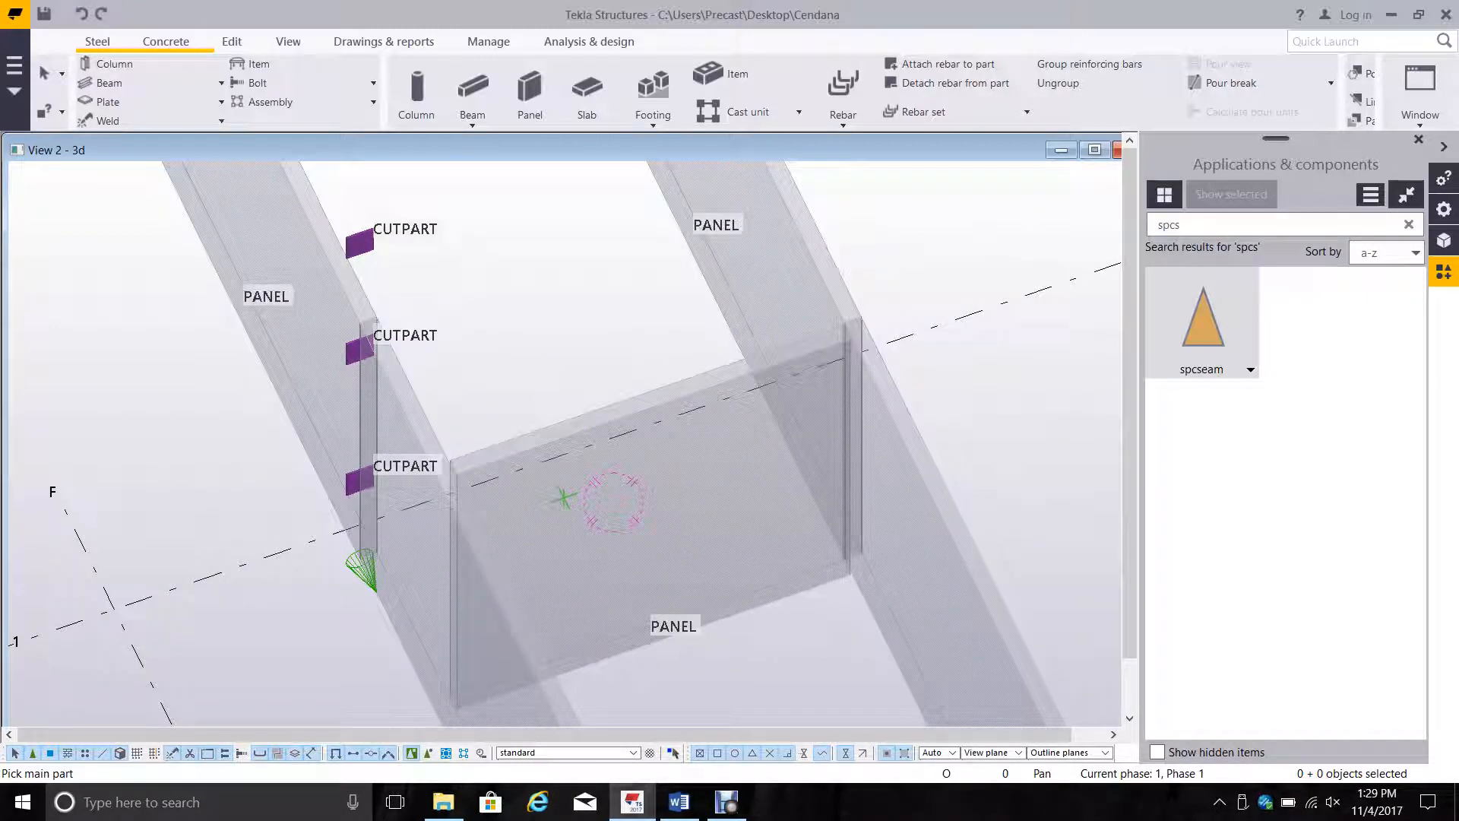
right_click(502, 260)
click(536, 271)
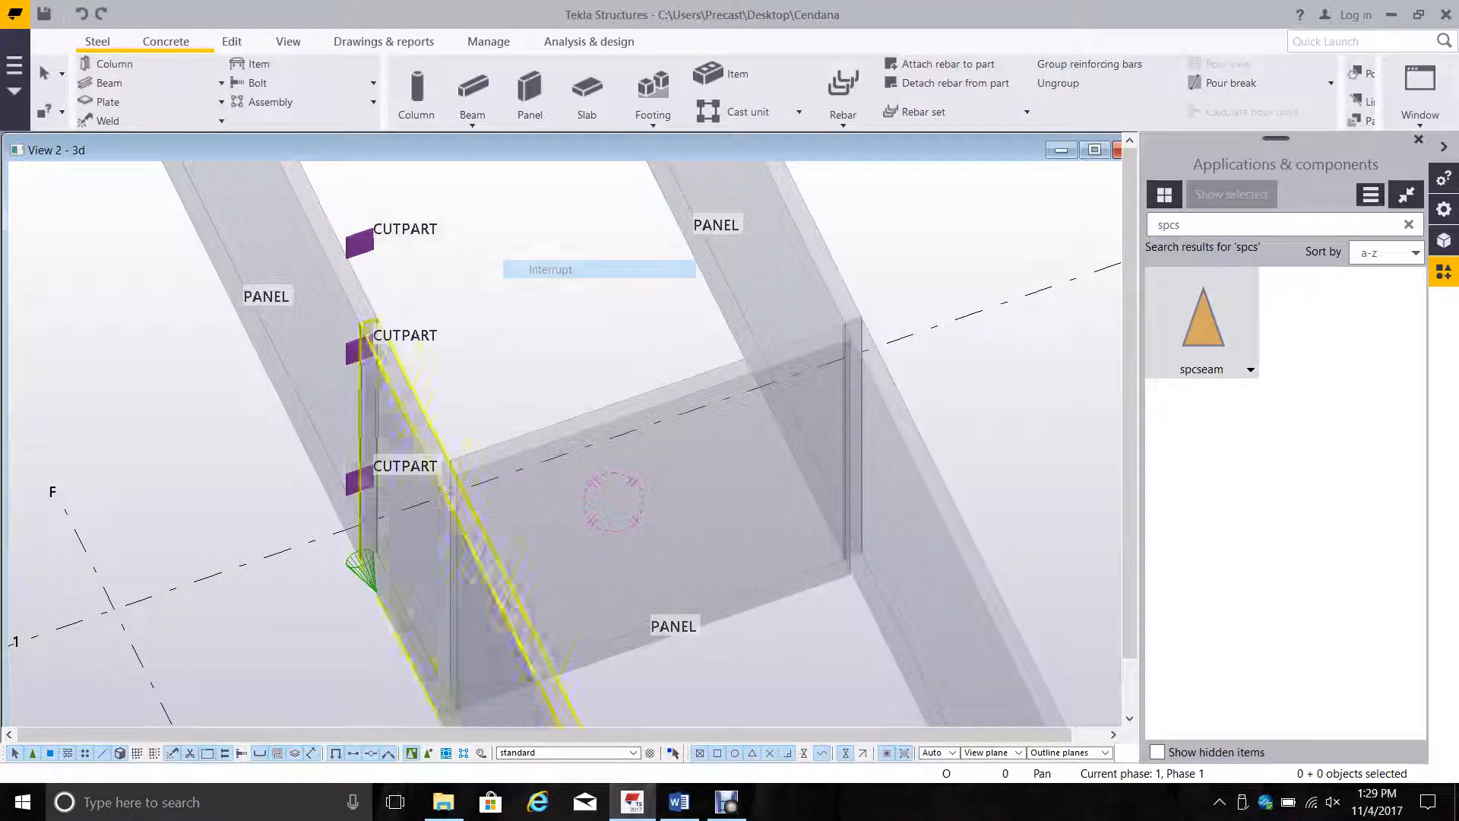
Step: Open the properties of the spcseam on the wall panel joint near gridlines F and 1 and modify its up direction to +y
double_click(362, 568)
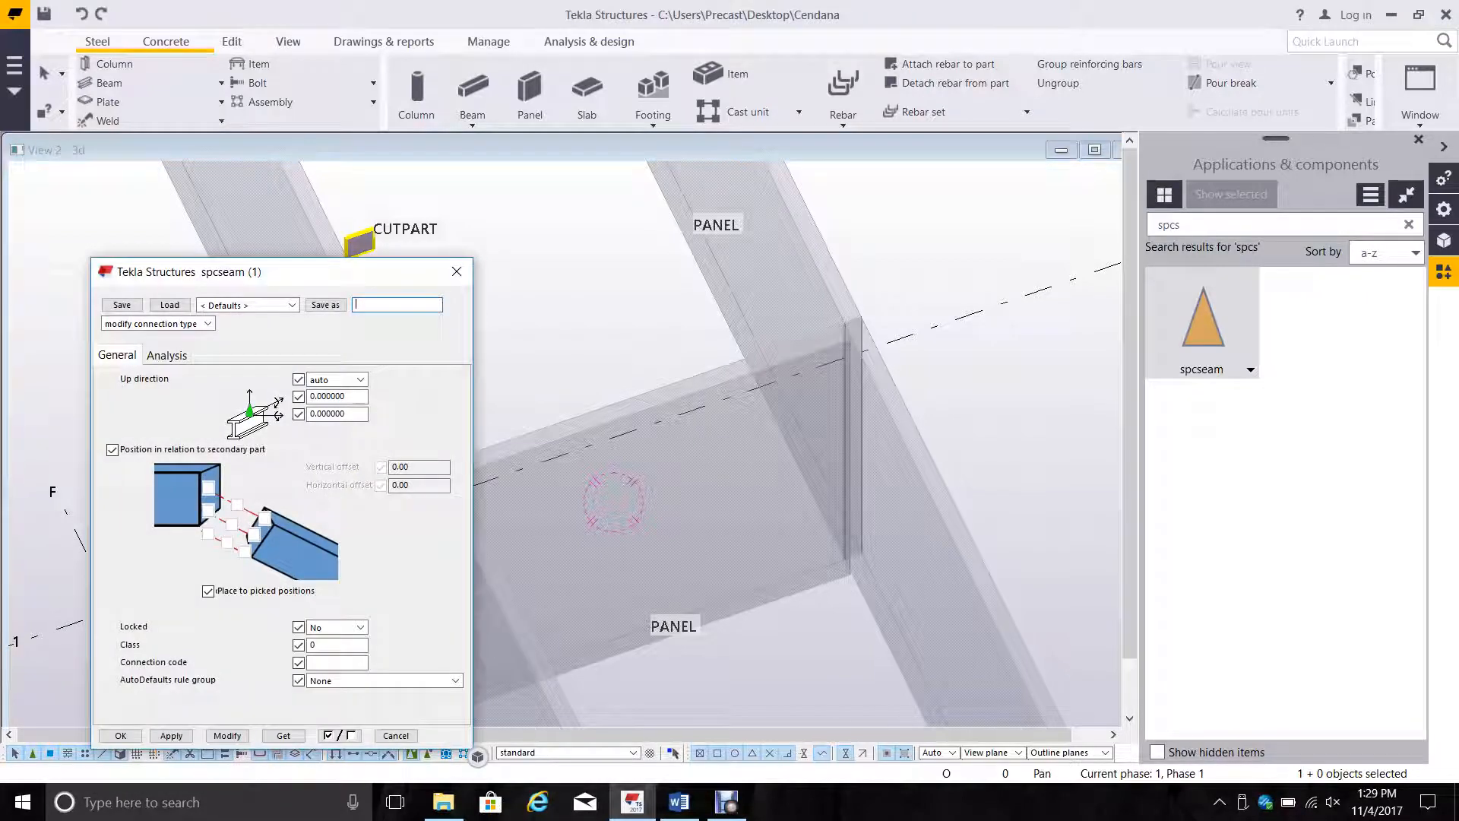
drag(266, 271, 896, 239)
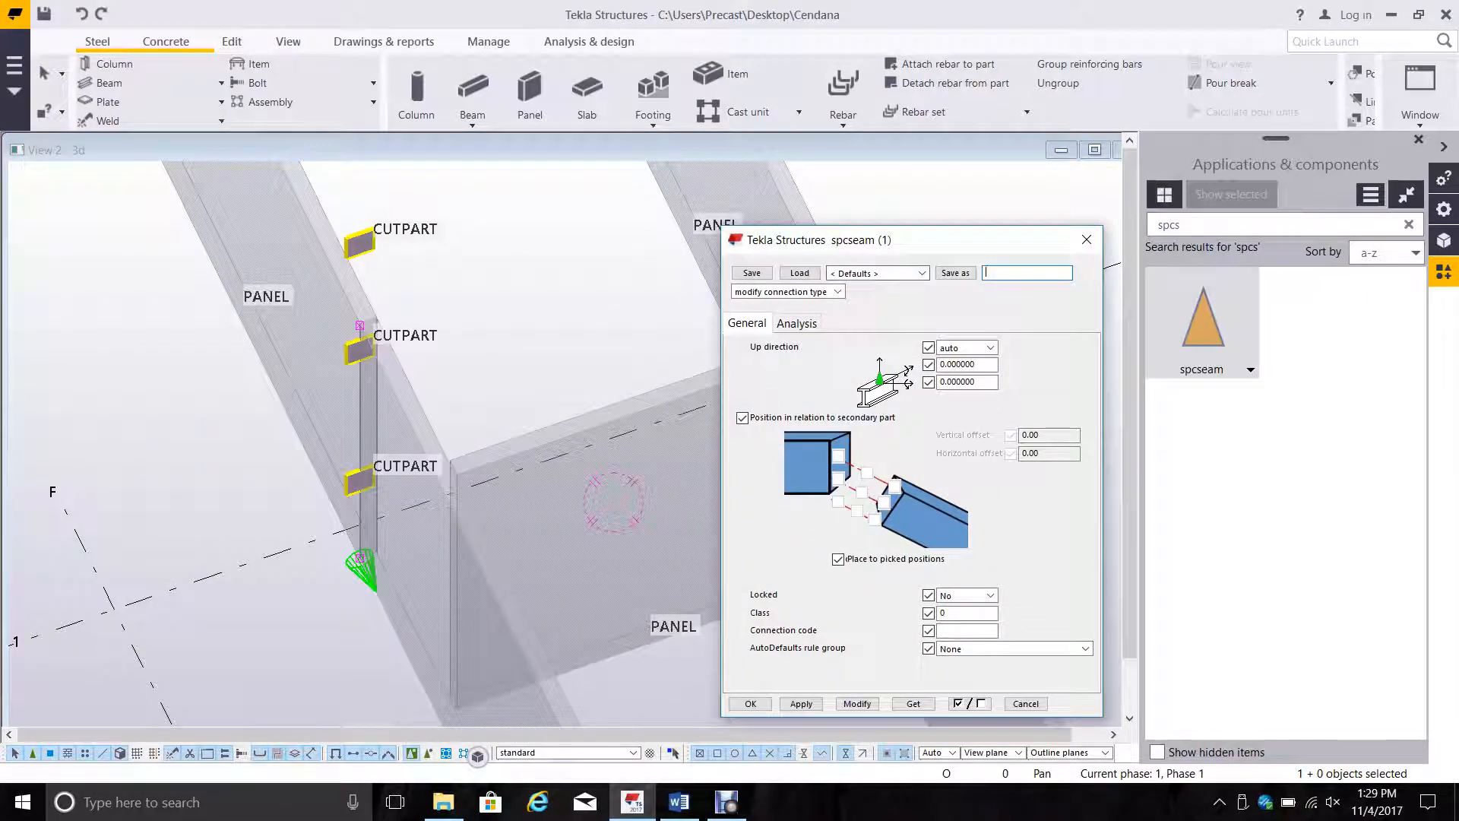
click(967, 347)
click(959, 396)
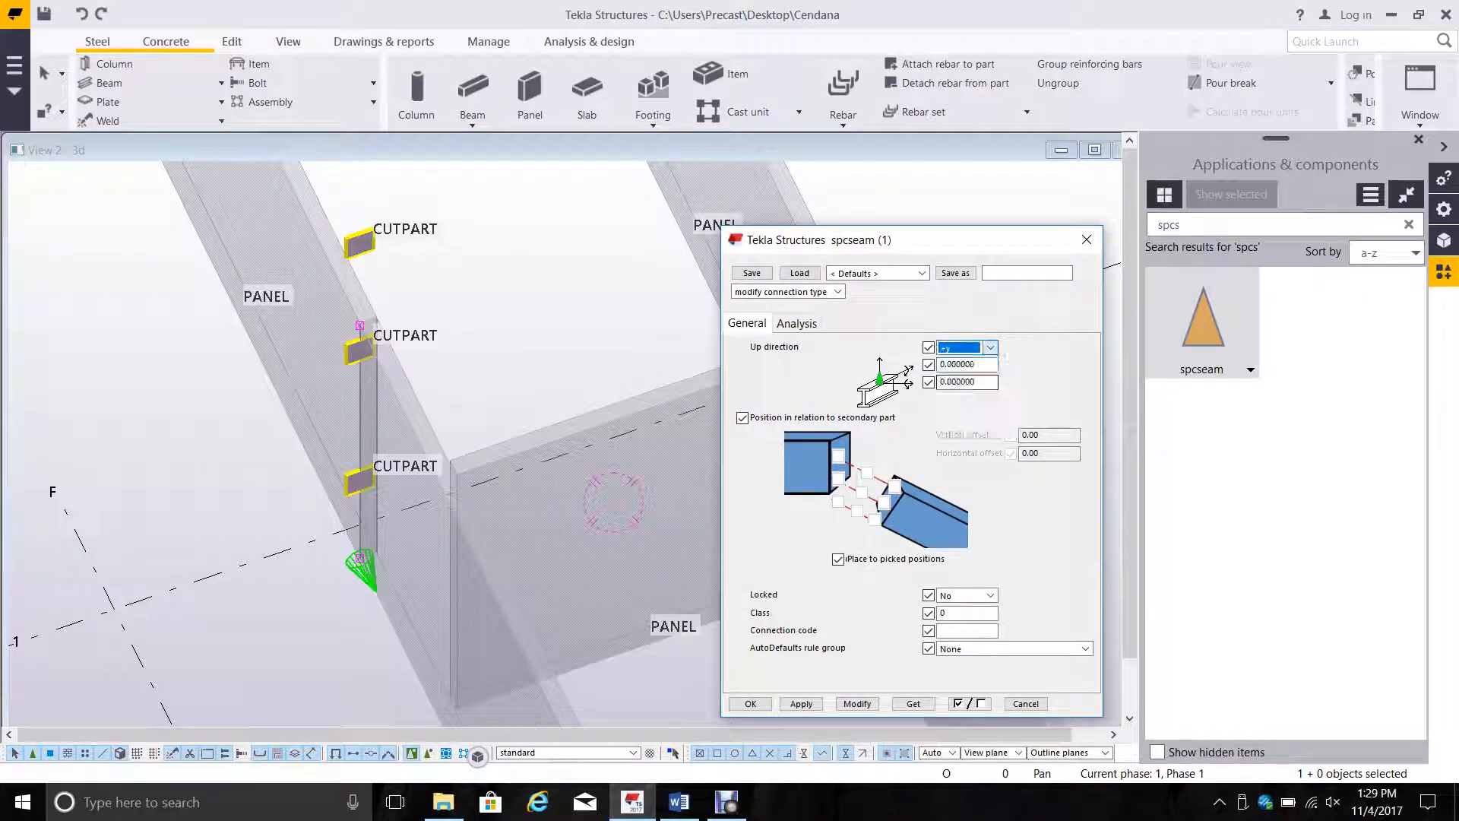
click(857, 704)
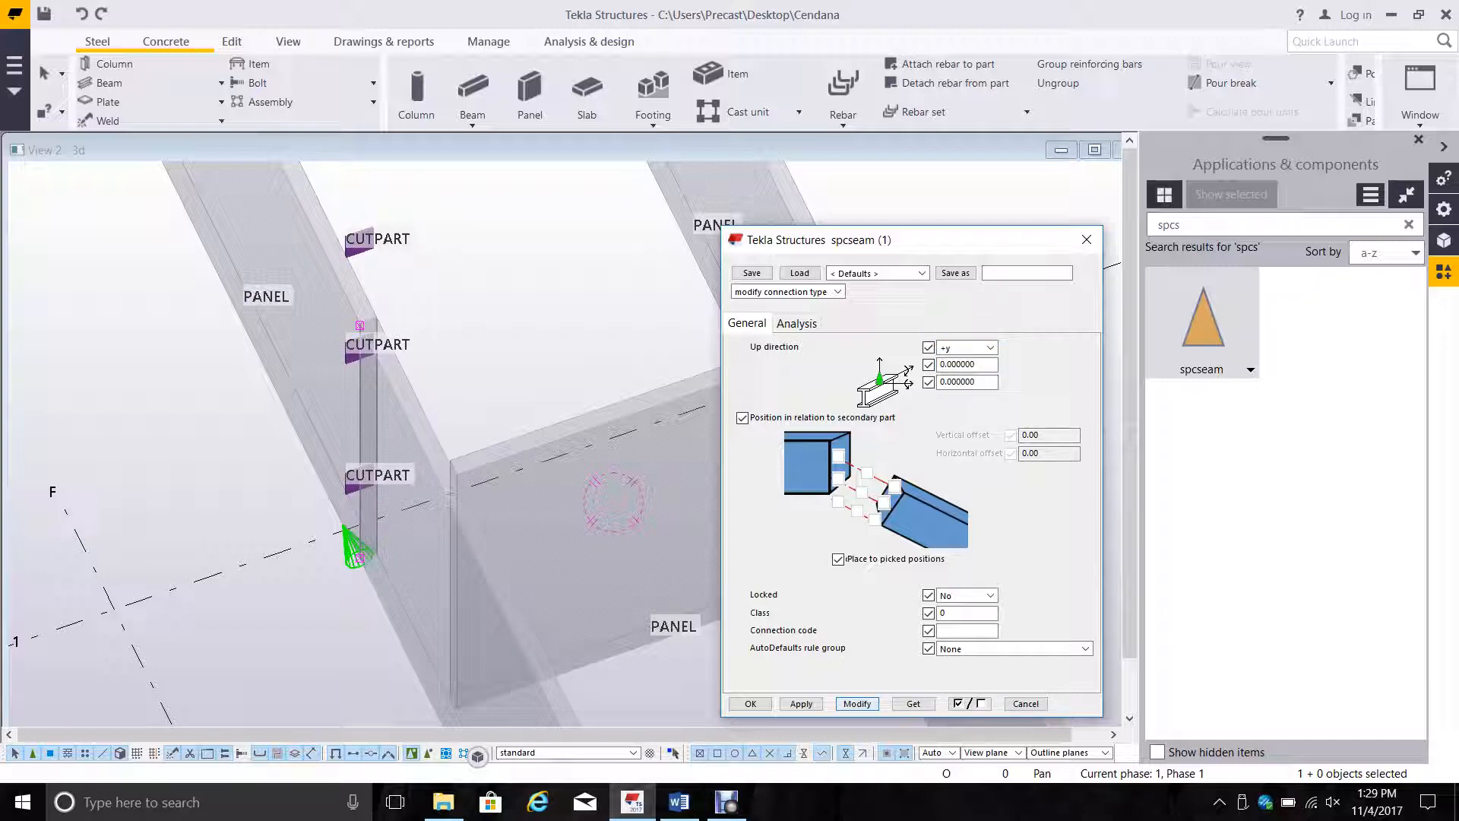
Step: Modify the wall joint spcseam's up direction to +x, check the cut parts' orientation, and close its properties
click(967, 347)
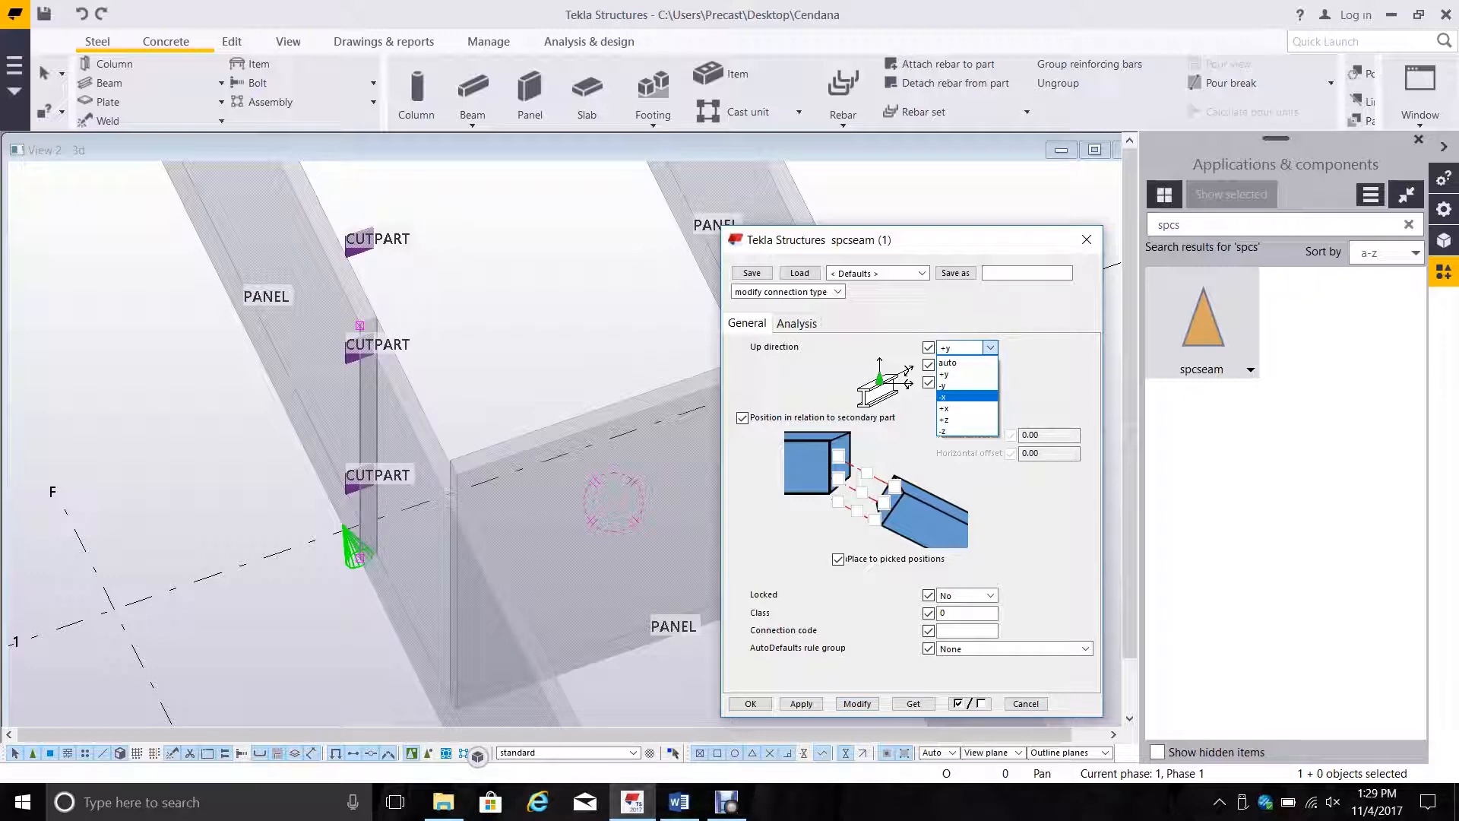
click(966, 408)
click(857, 703)
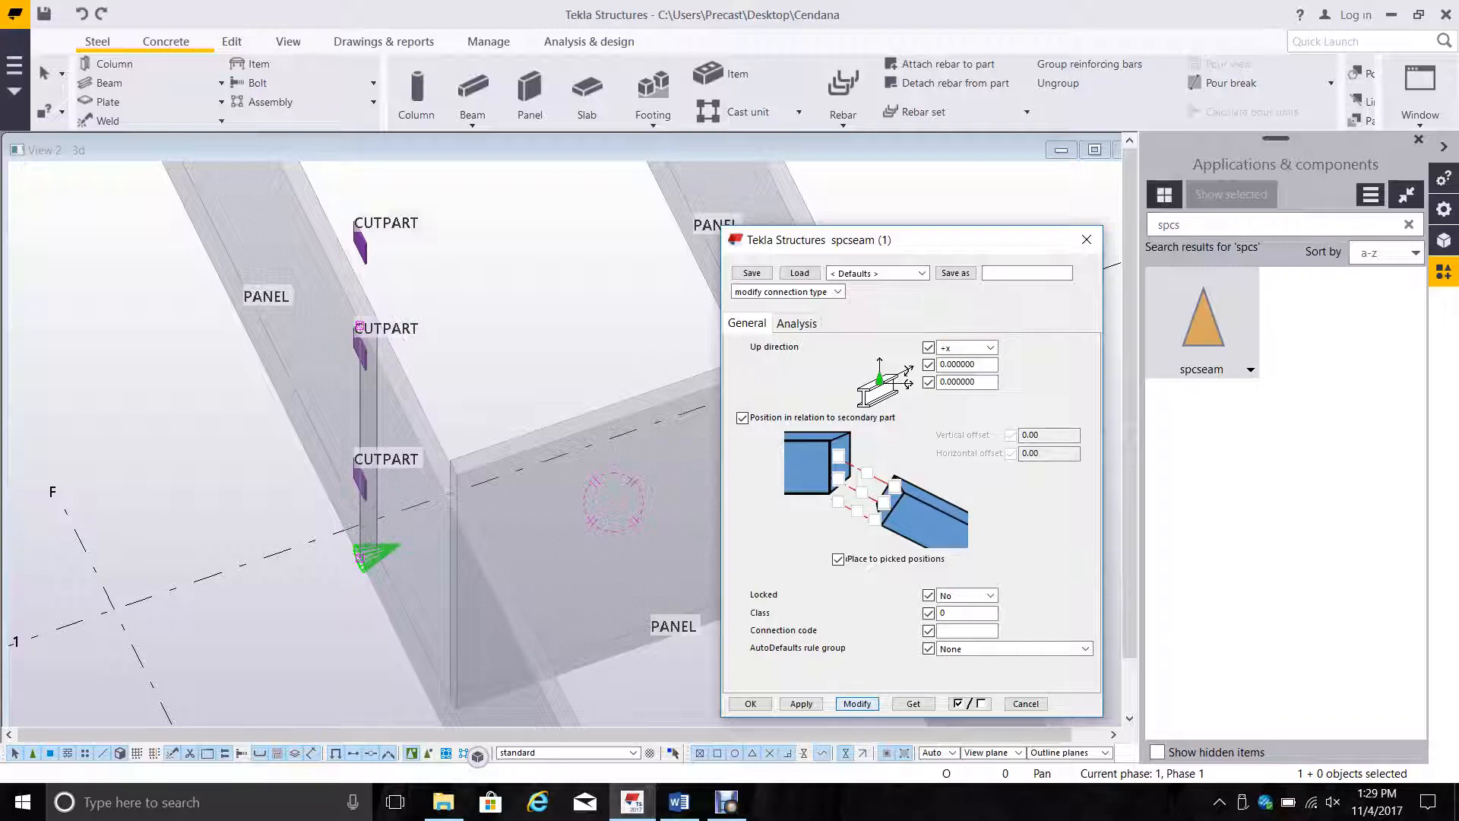
scroll(367, 335, up, 3)
mouse_move(380, 376)
ctrl+middle_down()
mouse_move(524, 376)
mouse_move(444, 372)
mouse_move(380, 403)
ctrl+middle_up()
scroll(444, 361, down, 5)
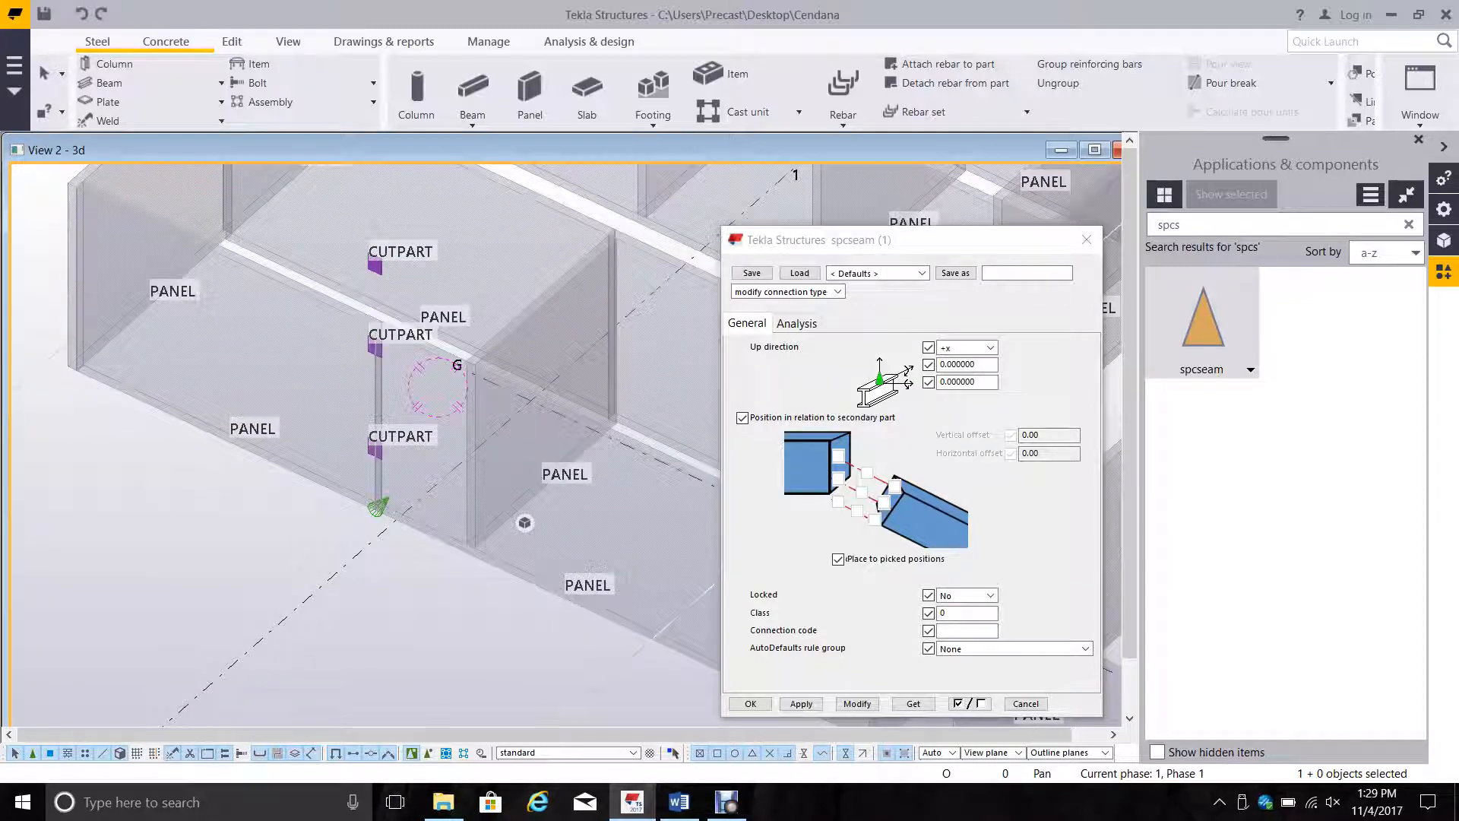
click(1087, 239)
middle_drag(608, 426, 524, 443)
scroll(524, 522, down, 5)
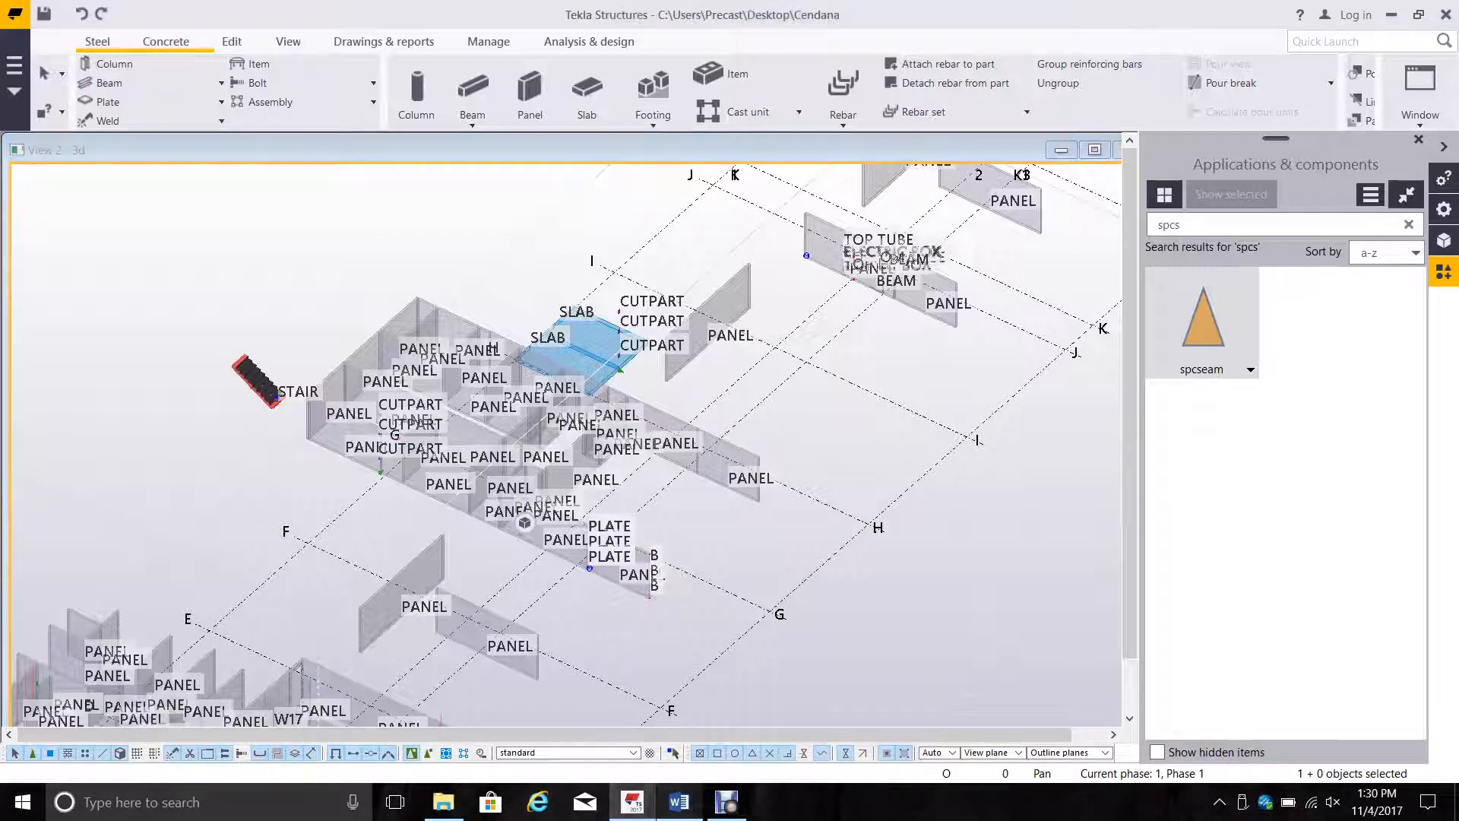
Step: Switch to the Questionaire 2.docx document in Word and complete the answer line under question 8 as "Combination detail + slump"
key(alt+Tab)
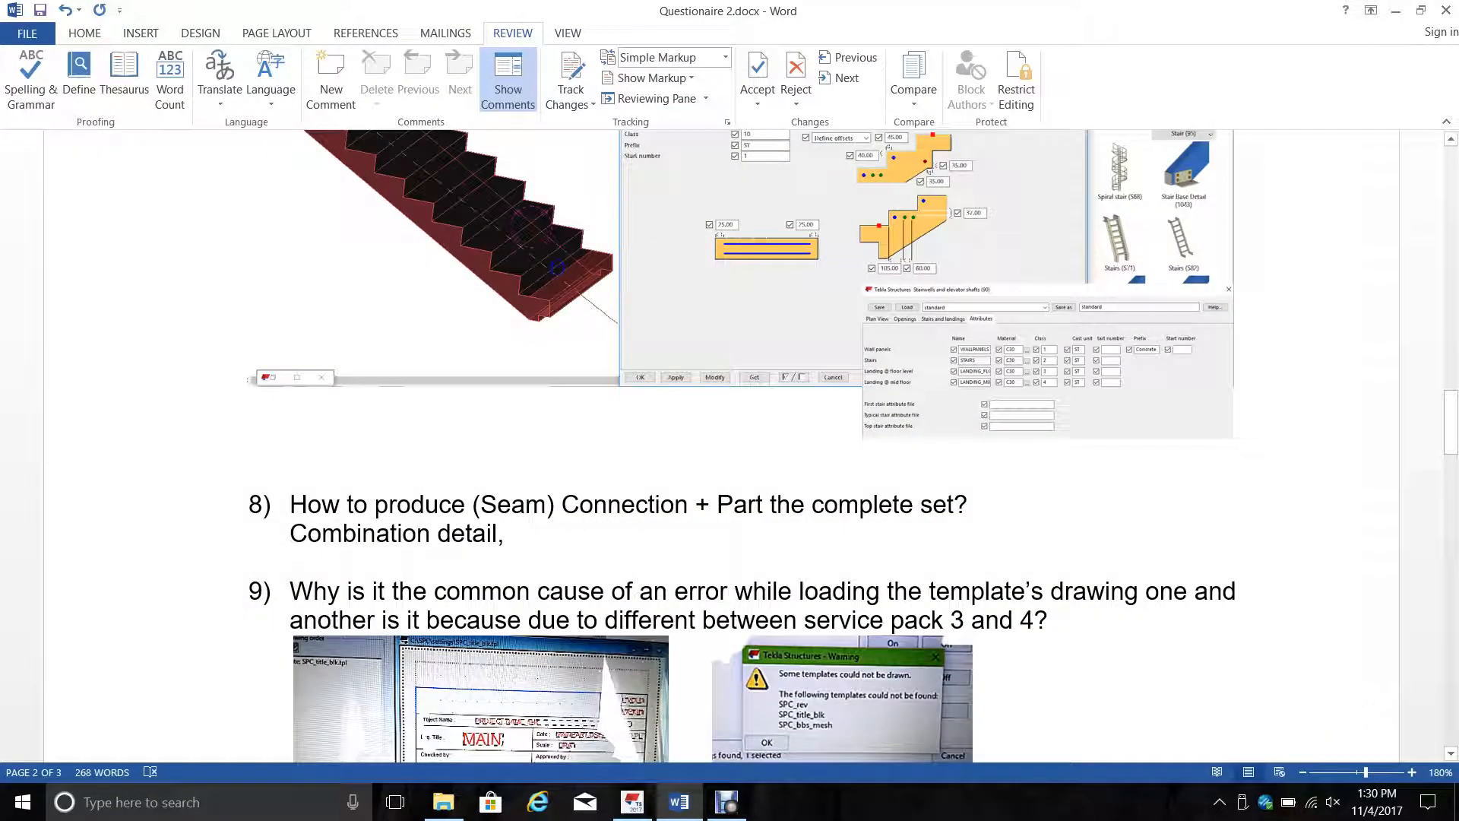
key(BackSpace)
key(BackSpace)
text(+ )
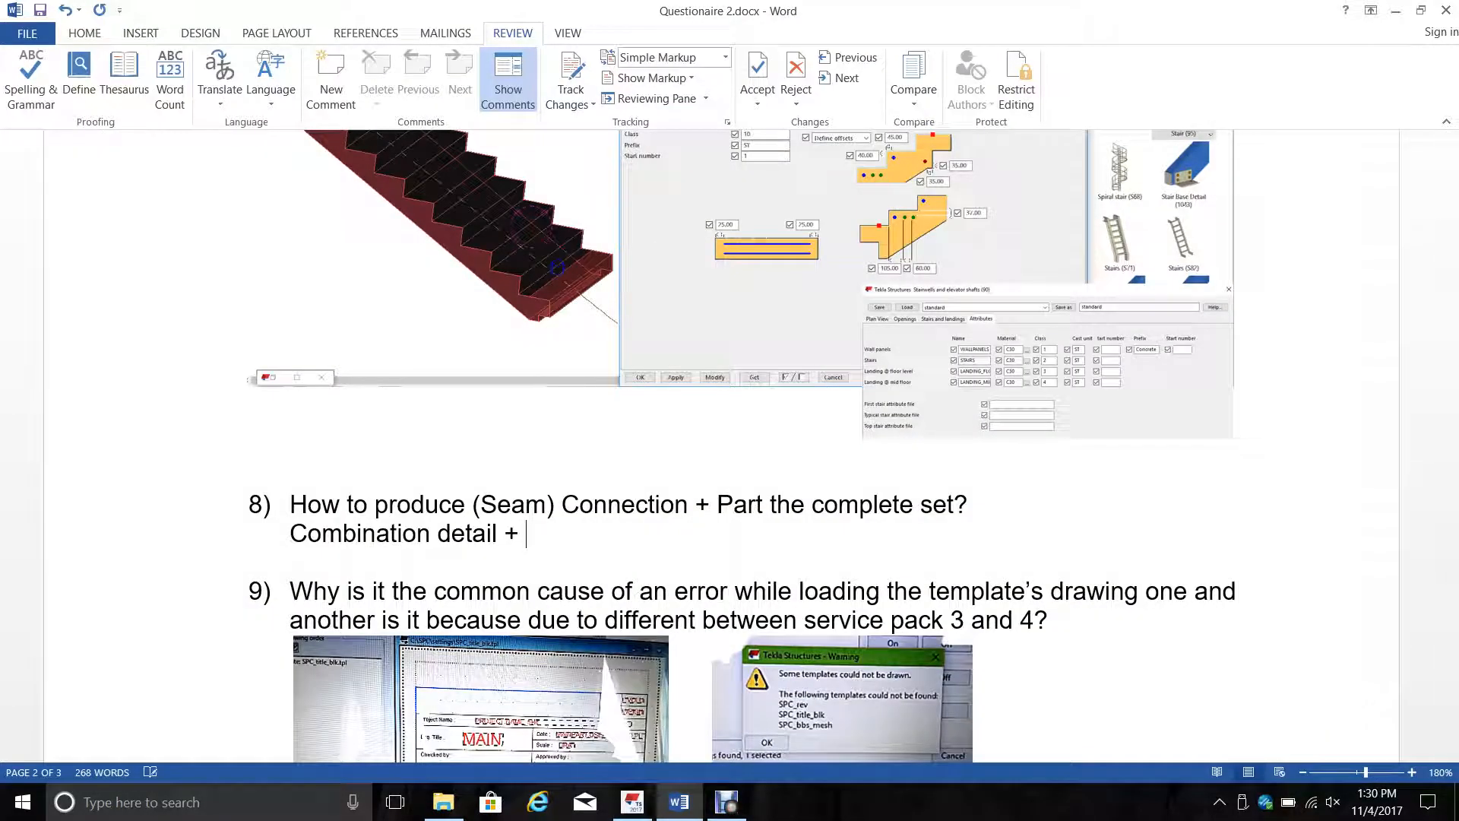
text(slump)
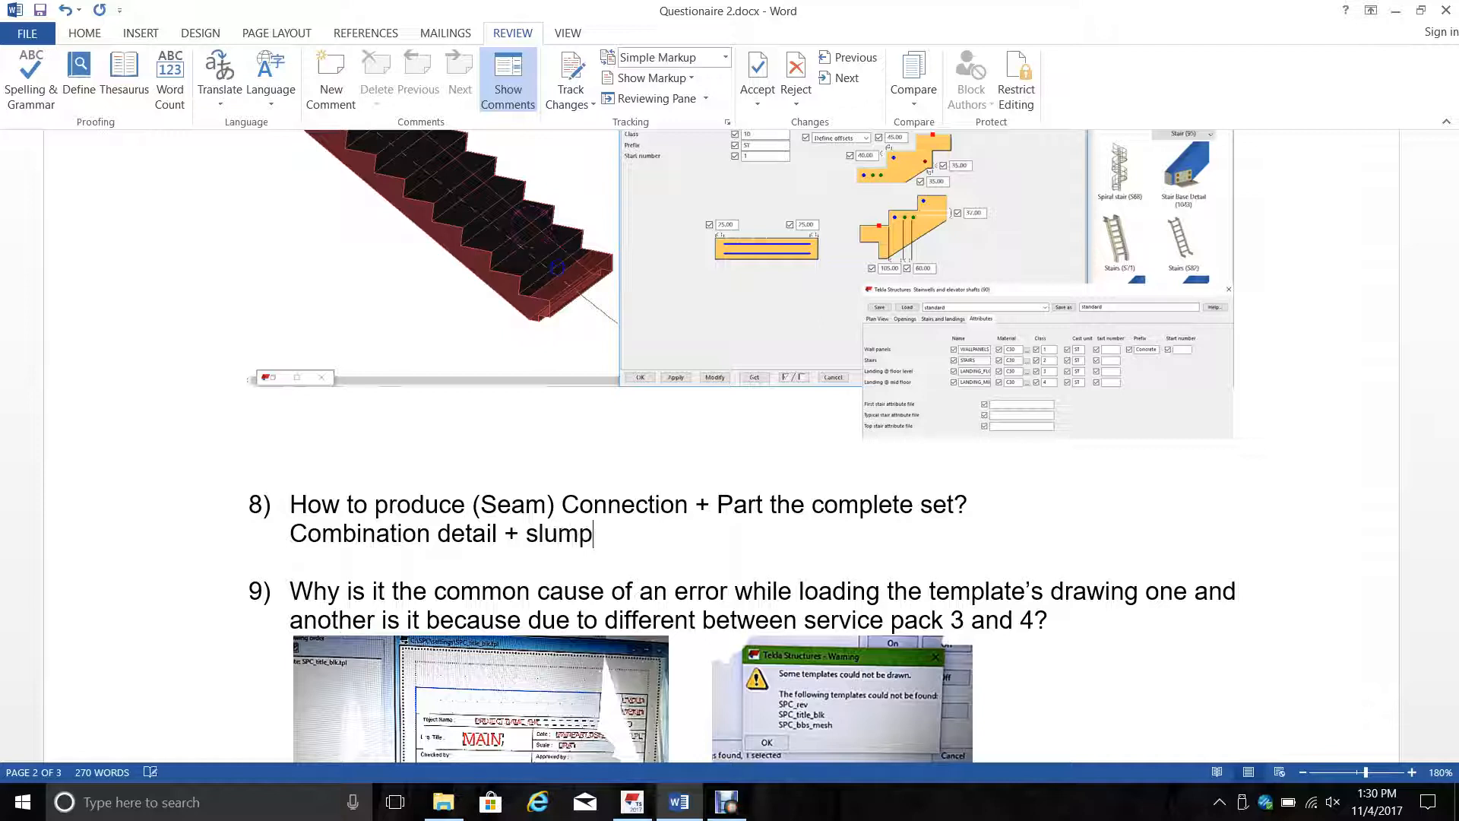